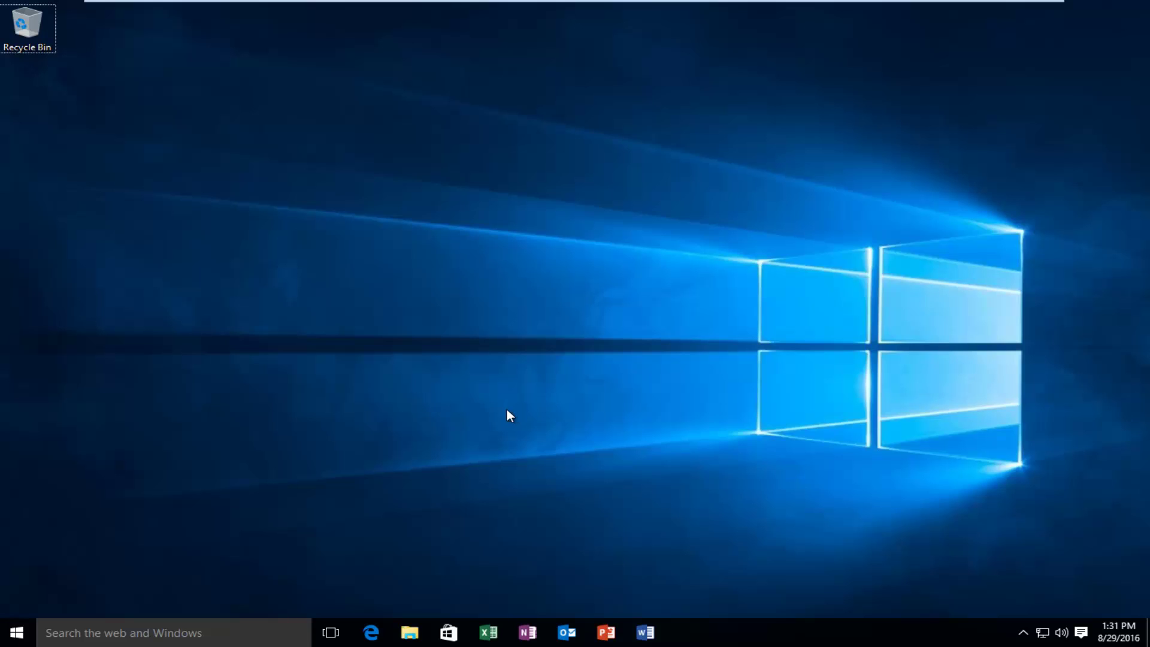
Step: Search Windows for 'device manager' and launch Device Manager from the best-match result
click(22, 634)
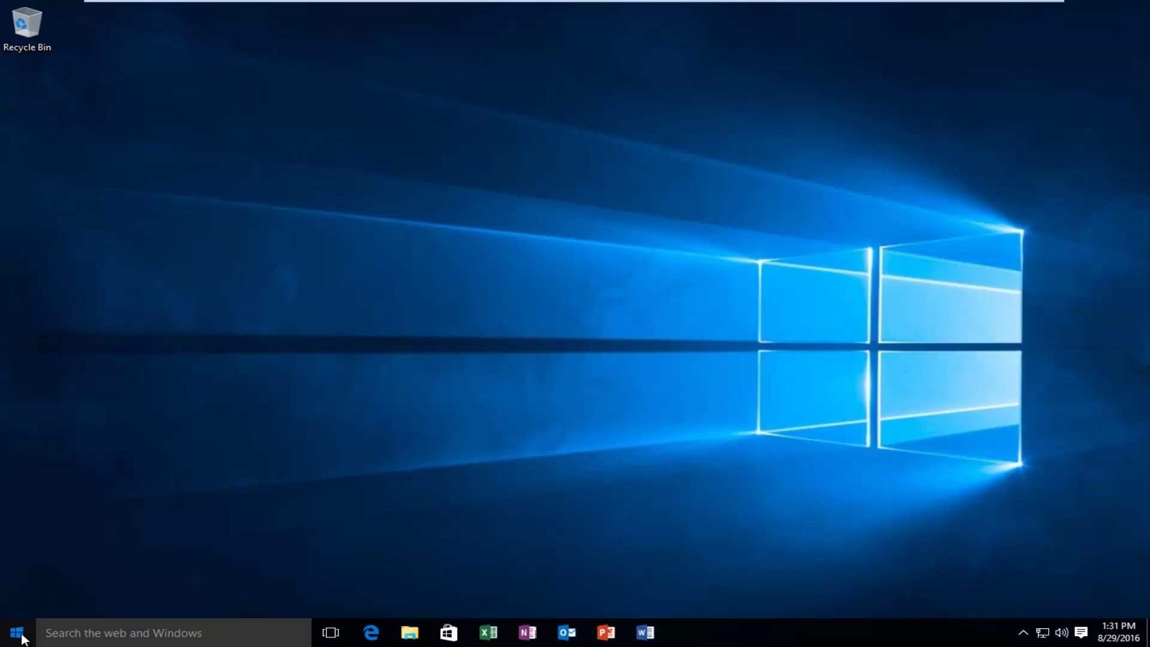
click(16, 632)
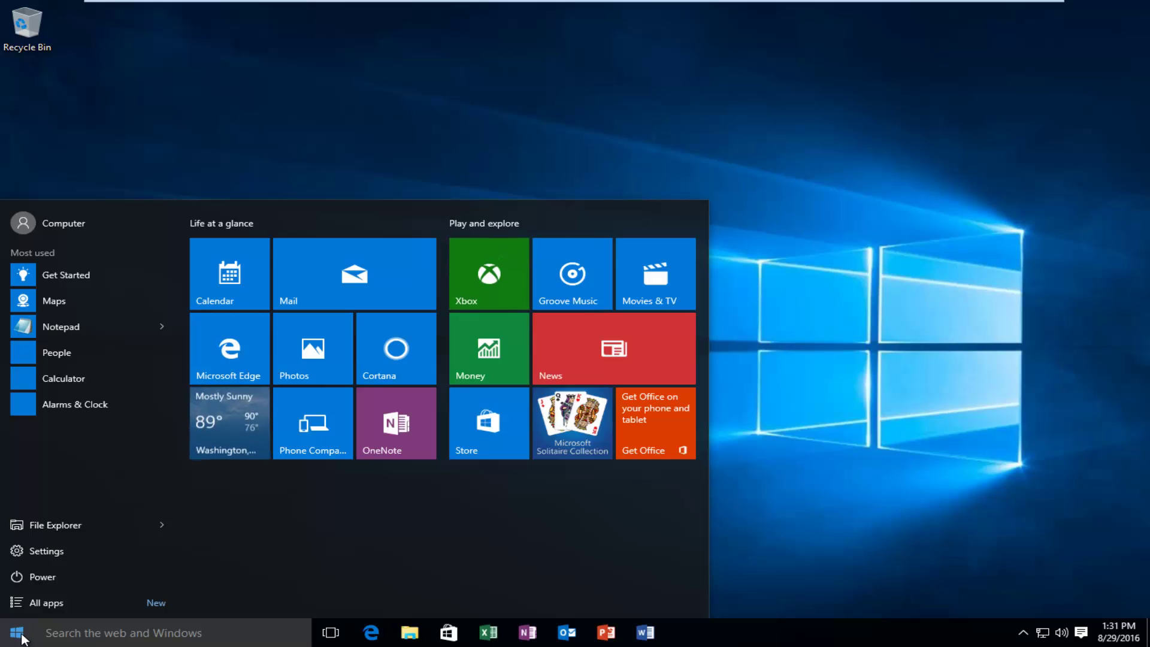
click(68, 636)
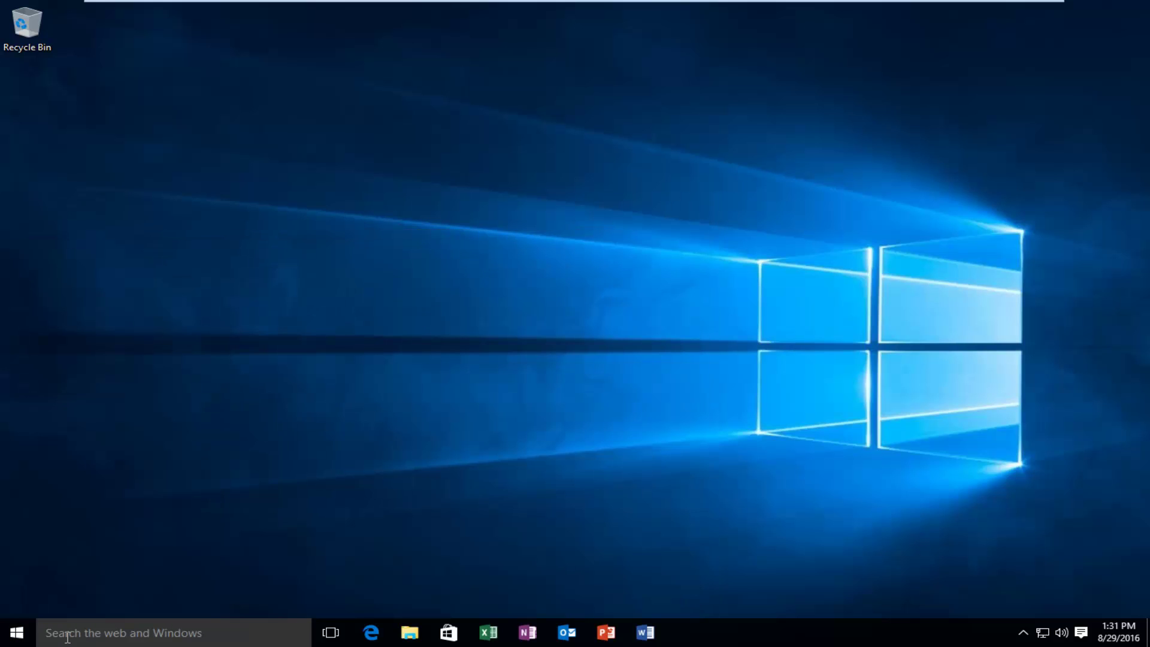
text(de)
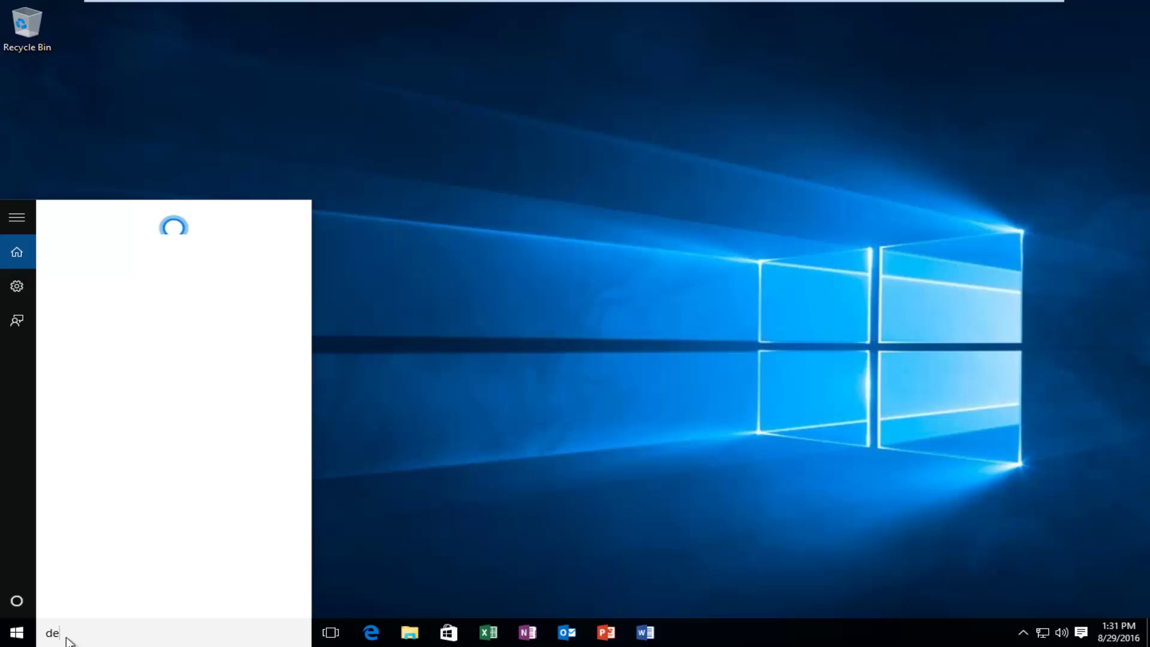
text(vice manager)
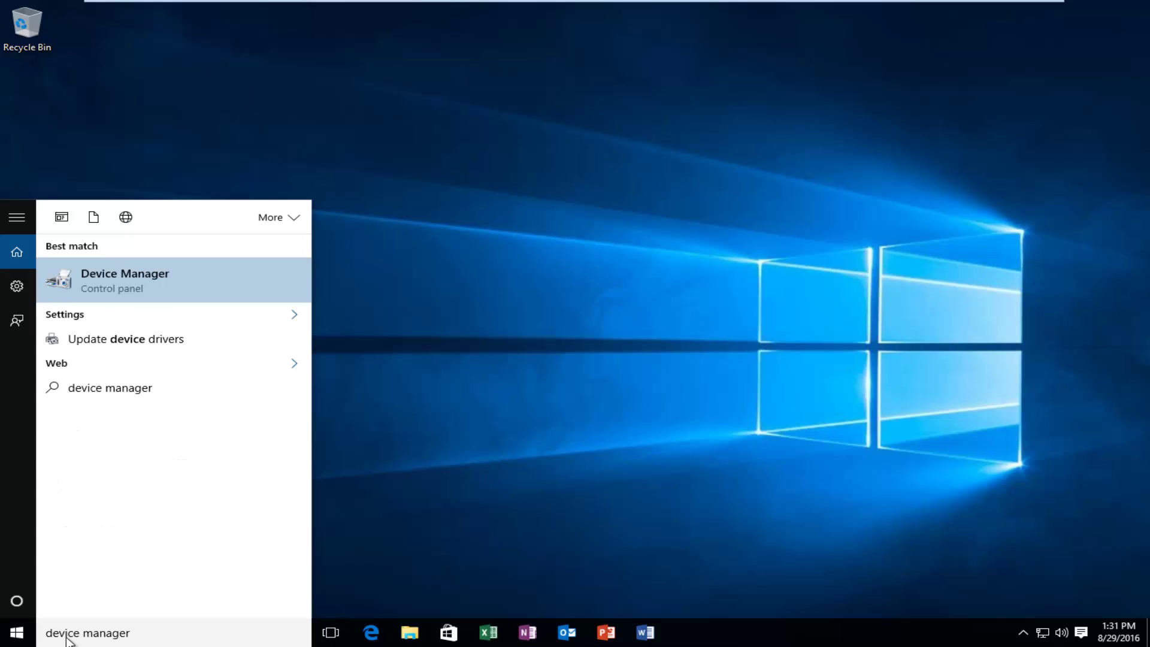
click(101, 283)
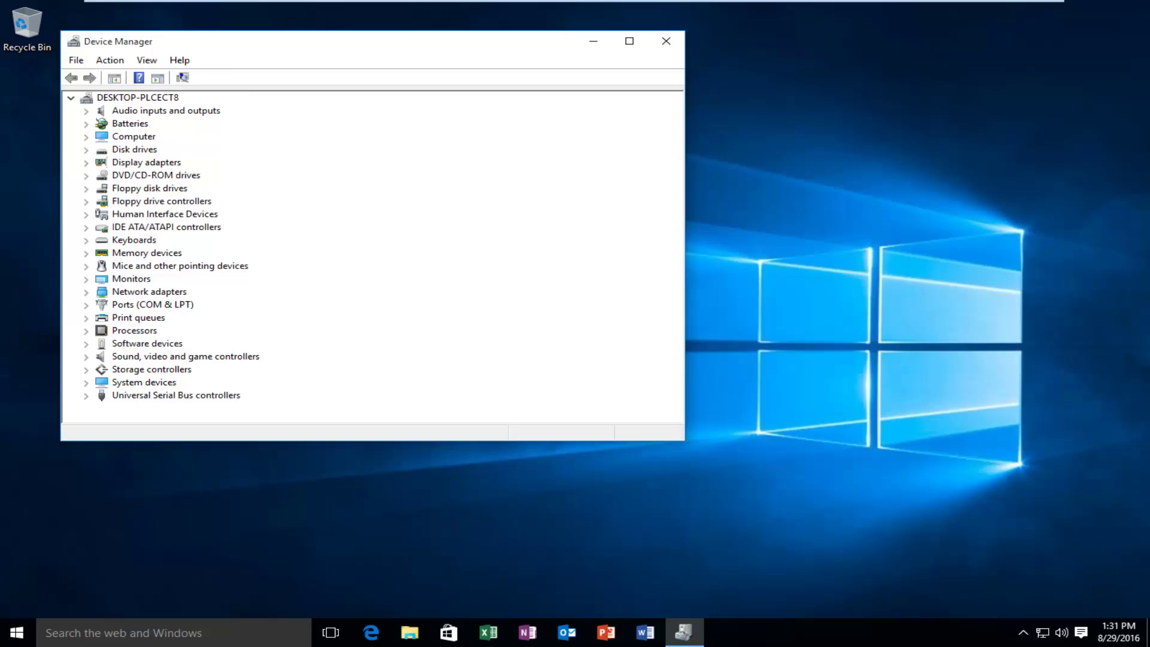
Step: Centre the Device Manager window, expand Display adapters and select VMware SVGA 3D
drag(306, 48, 432, 65)
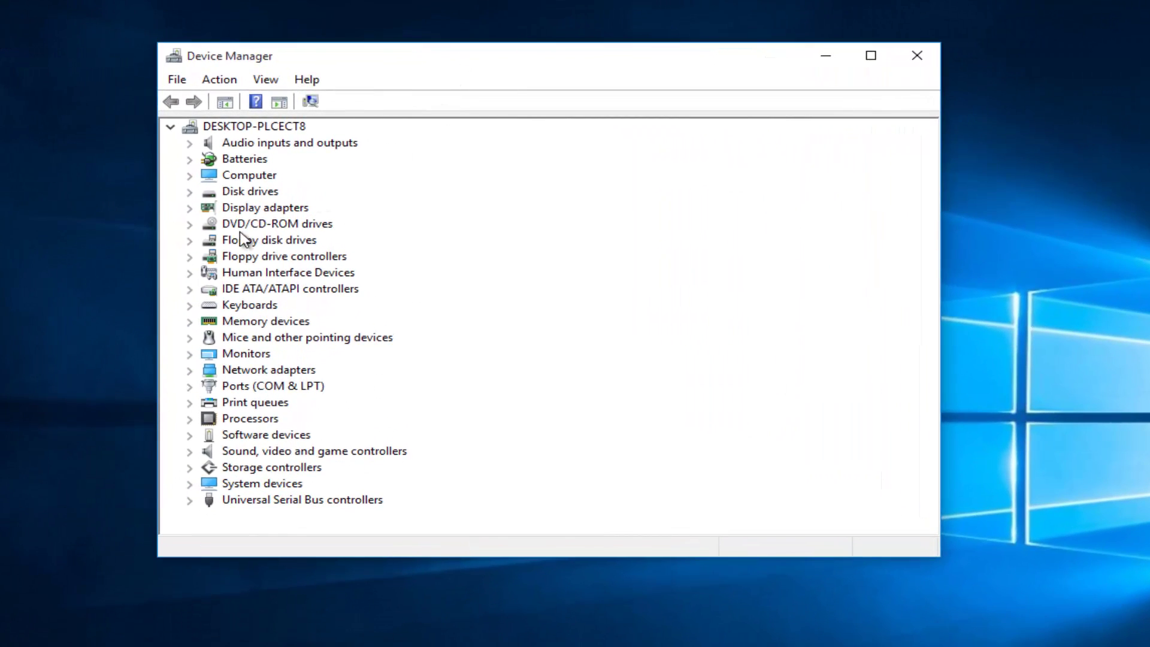
click(190, 210)
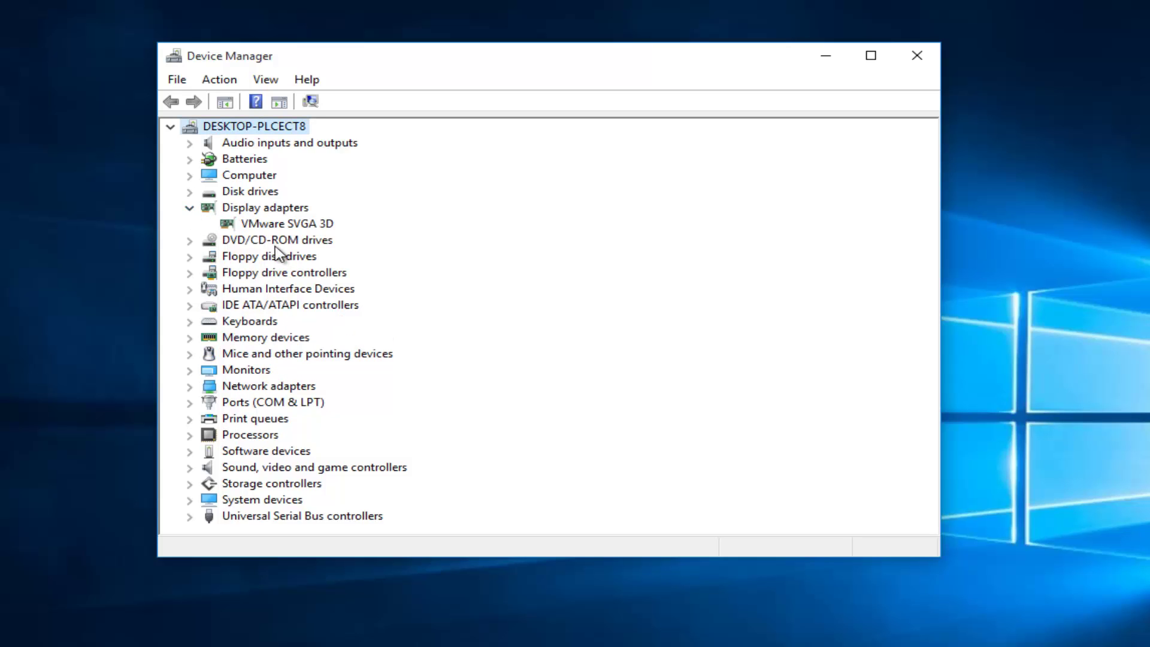
click(258, 223)
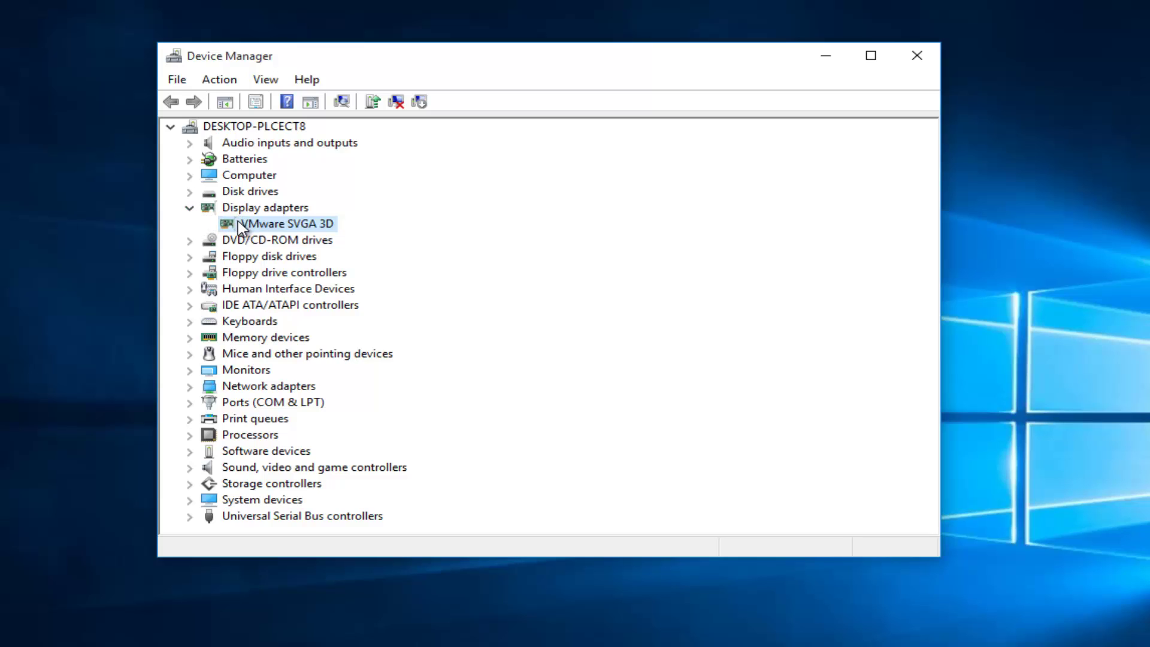
Step: Search automatically for a newer VMware SVGA 3D driver, then close the already-up-to-date result
right_click(239, 223)
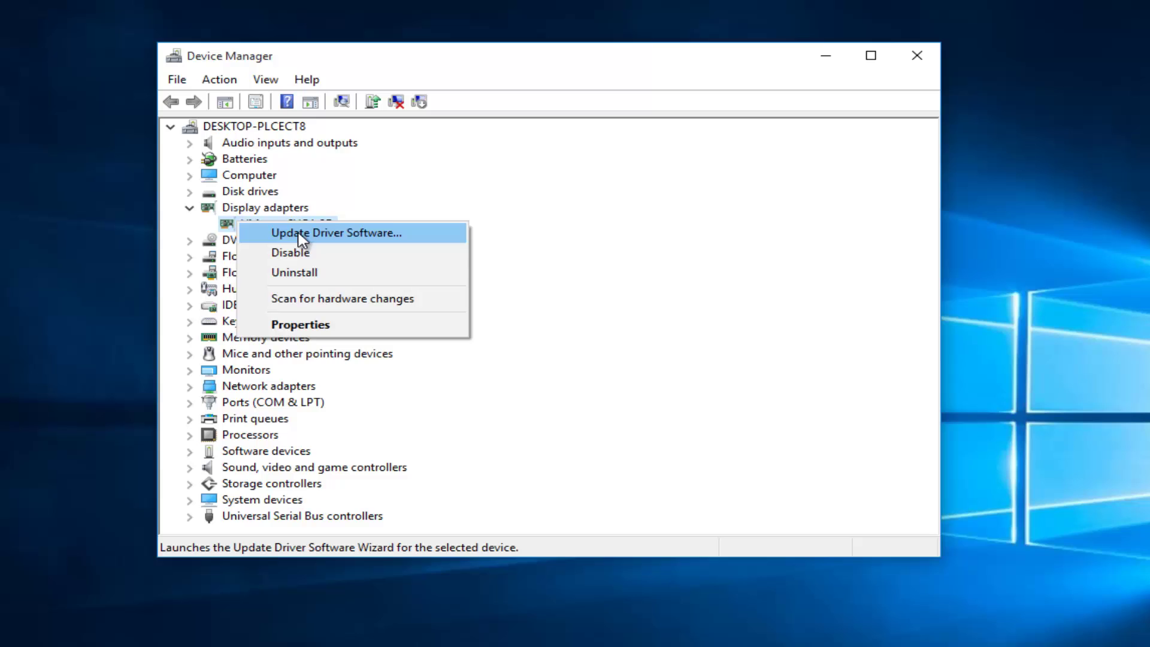
click(302, 231)
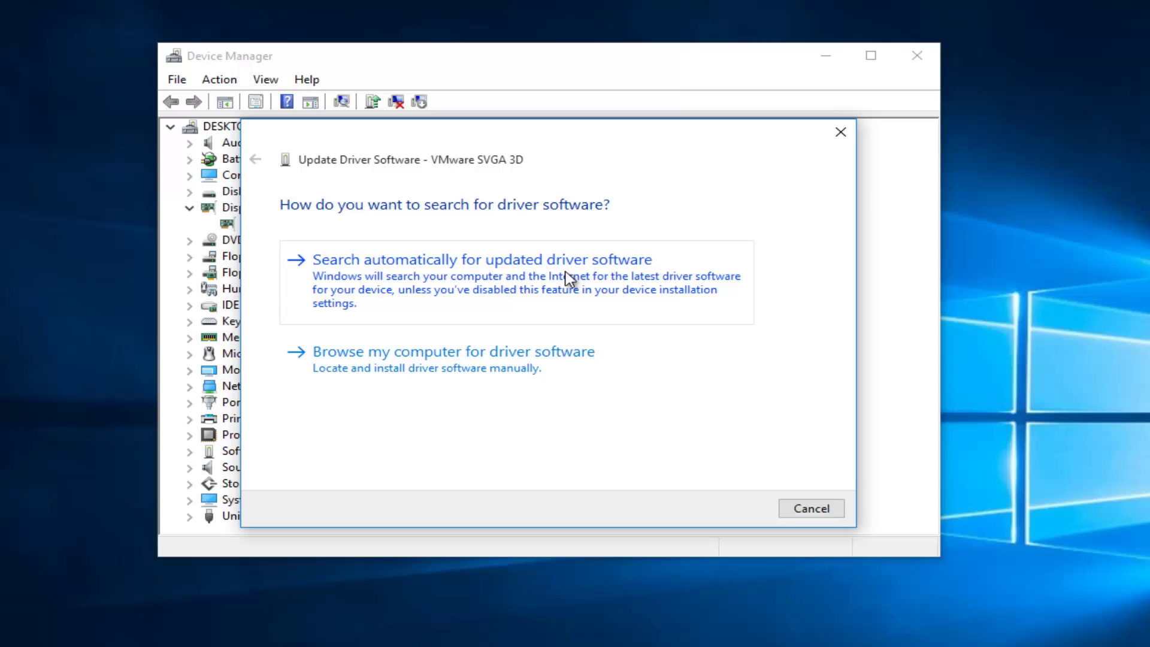
click(417, 279)
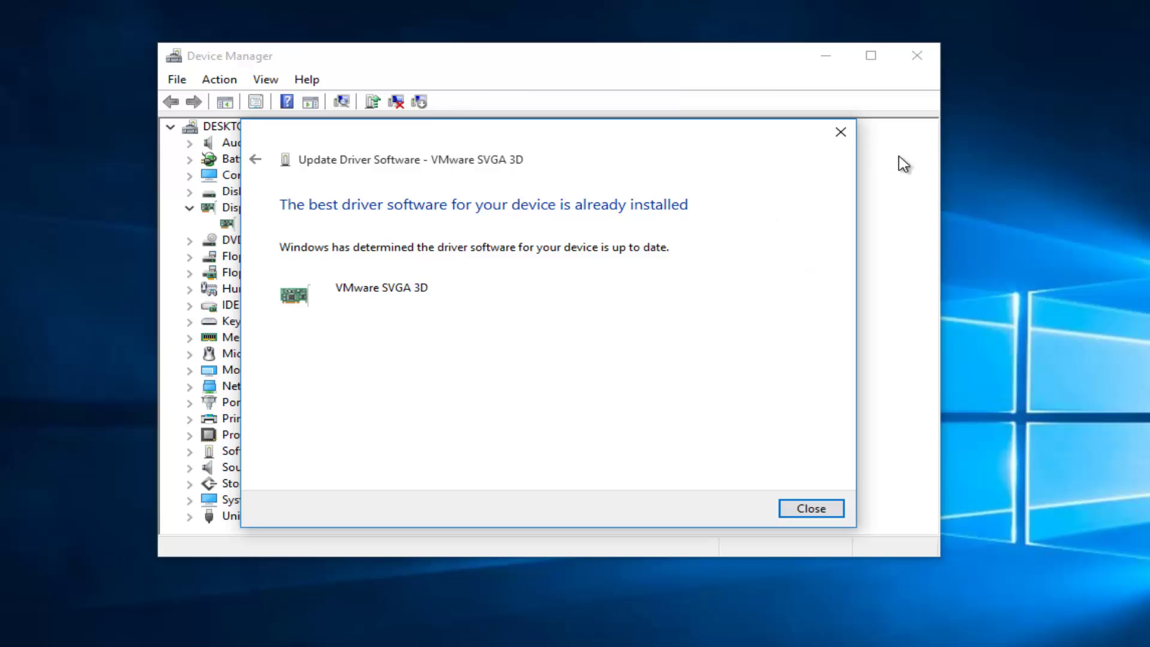
click(835, 138)
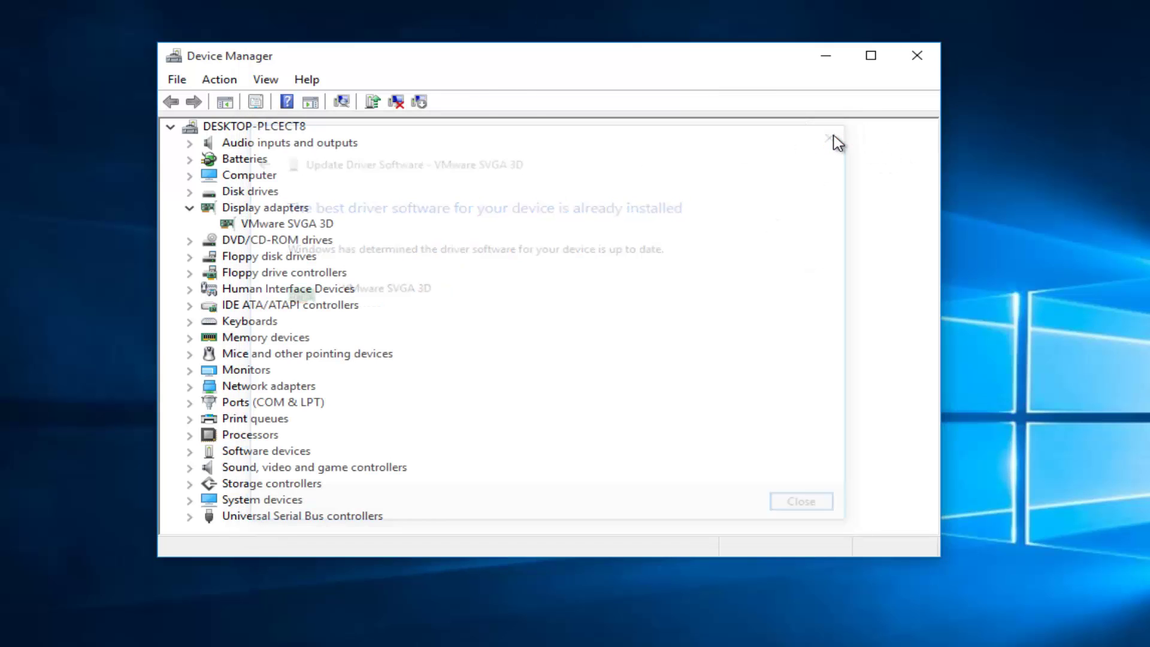
click(240, 207)
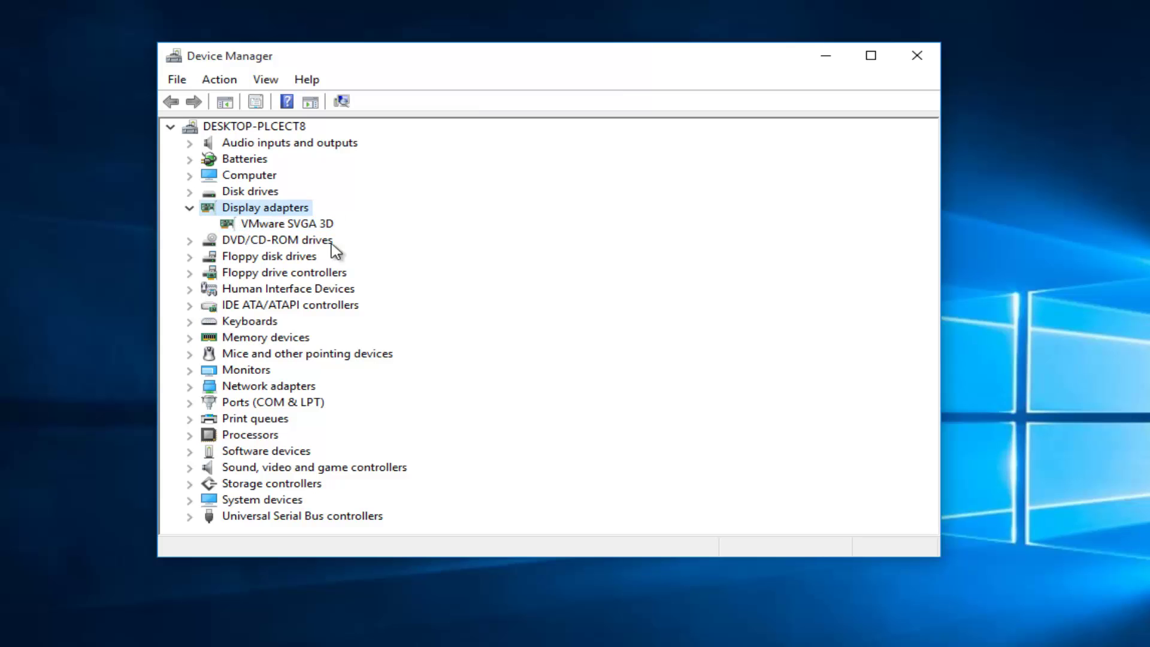
Step: Close Device Manager and launch Microsoft Edge on the Google homepage
click(918, 56)
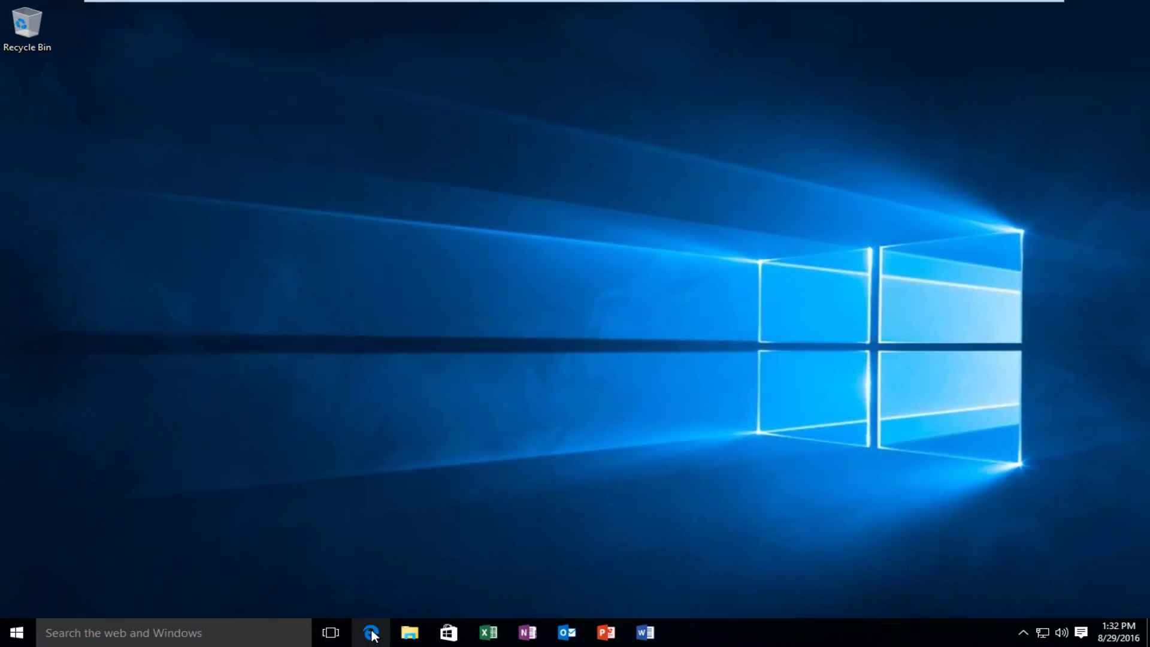
click(371, 632)
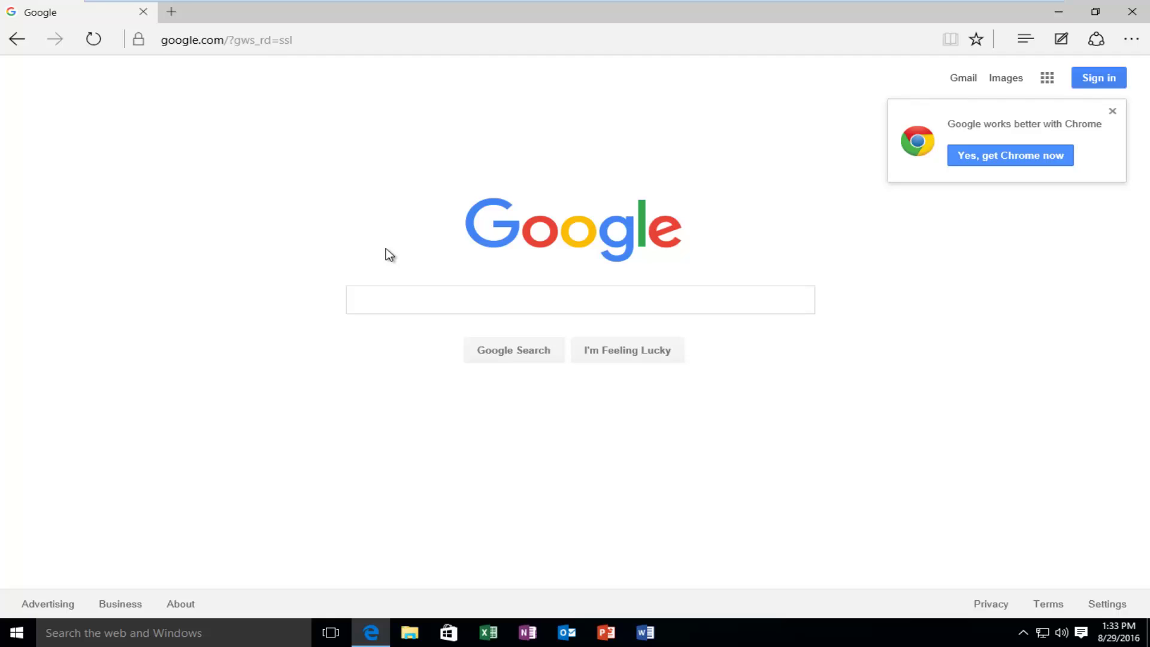
Step: Google 'nvidia video drivers' and open the 'Drivers - Download NVIDIA Drivers' result
text(nvidia )
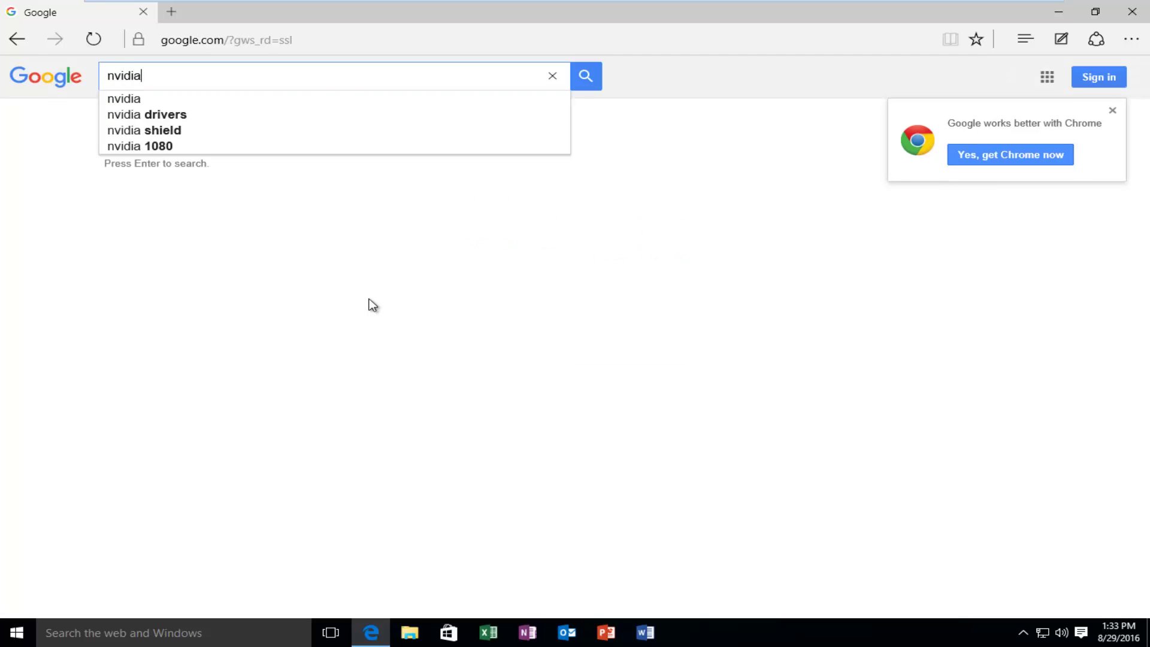
text(video drive)
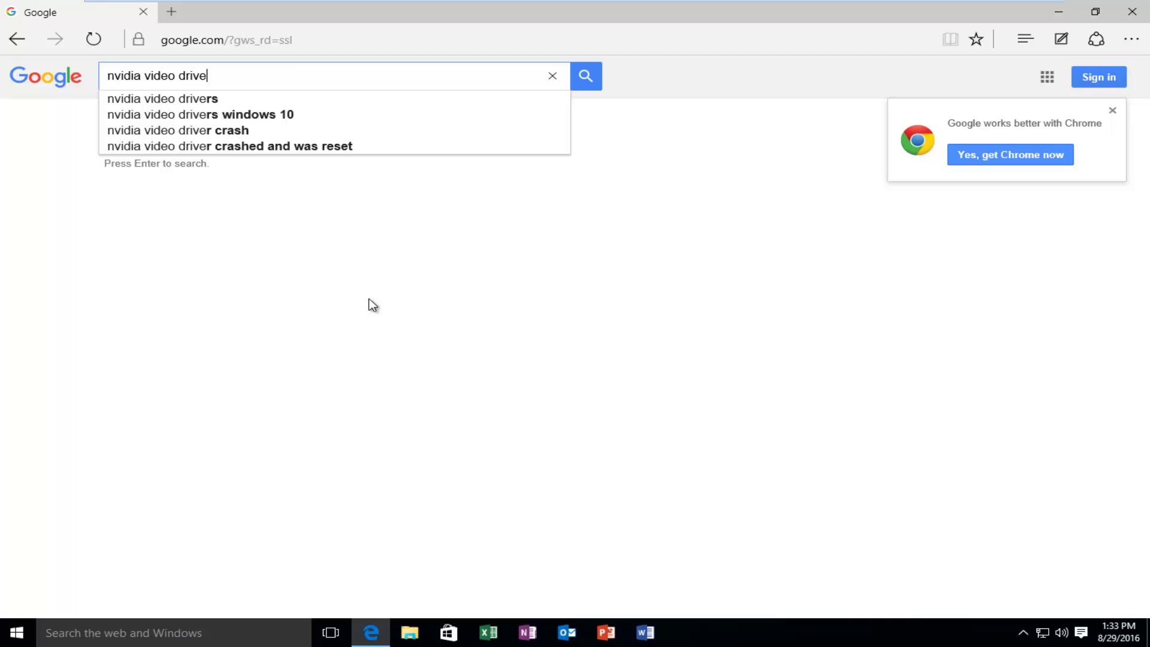
text(rs)
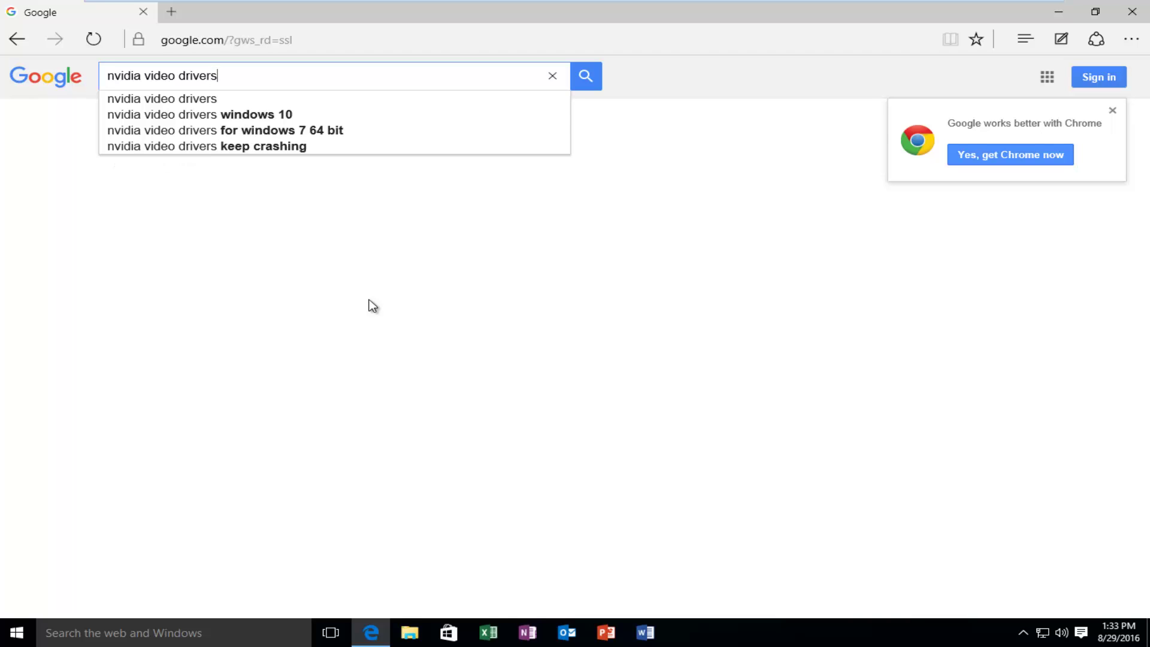
key(Return)
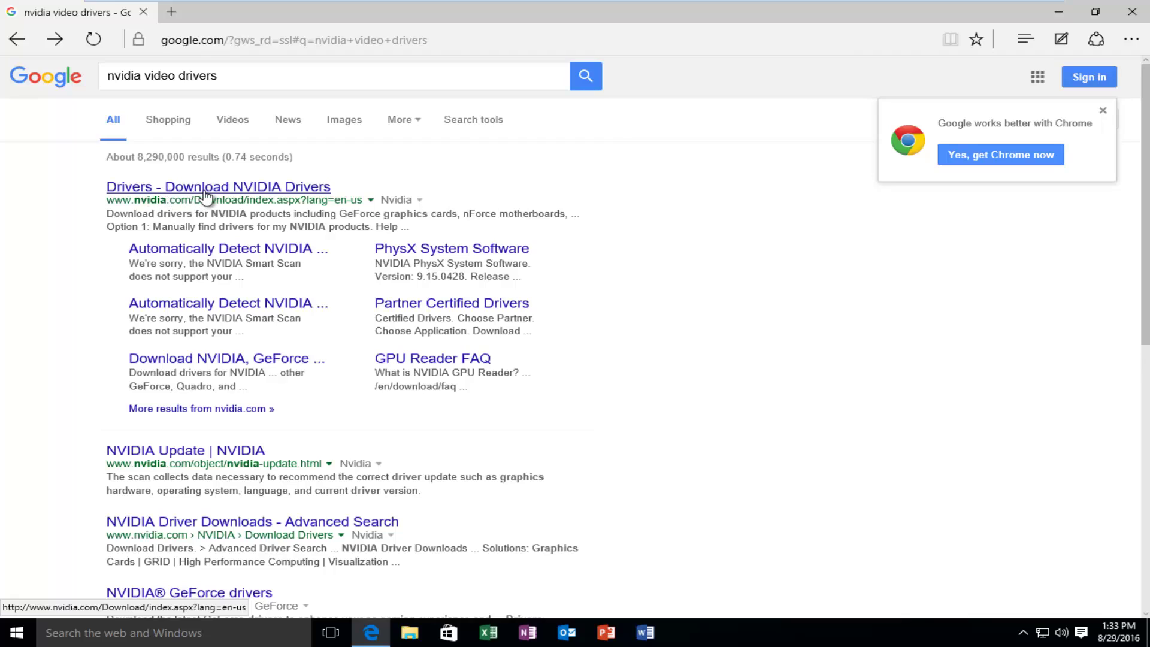
click(204, 187)
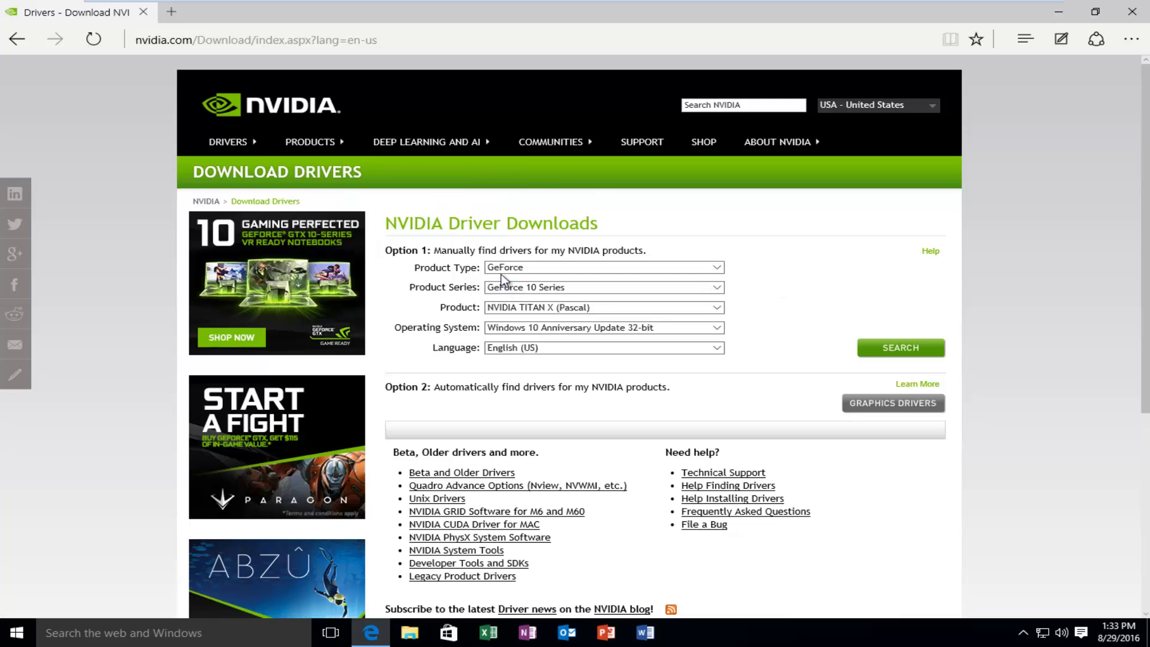
Step: Review NVIDIA's driver options with GeForce as product type and Option 2 highlighted, then return to Google
click(452, 266)
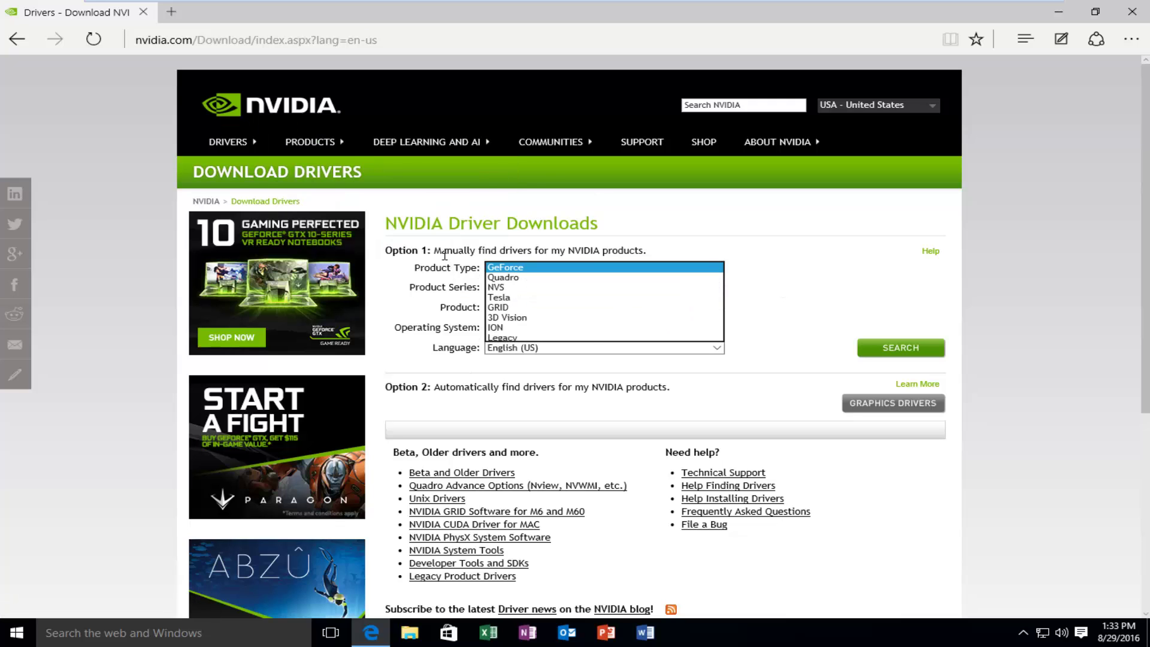
click(597, 273)
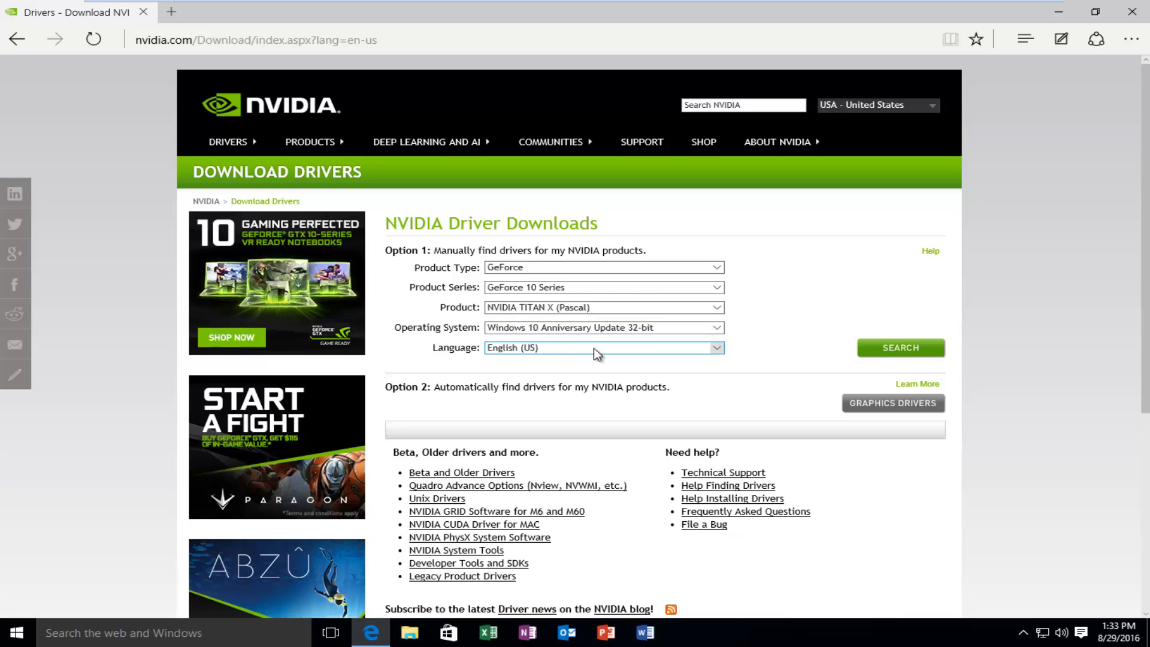
scroll(577, 360, down, 2)
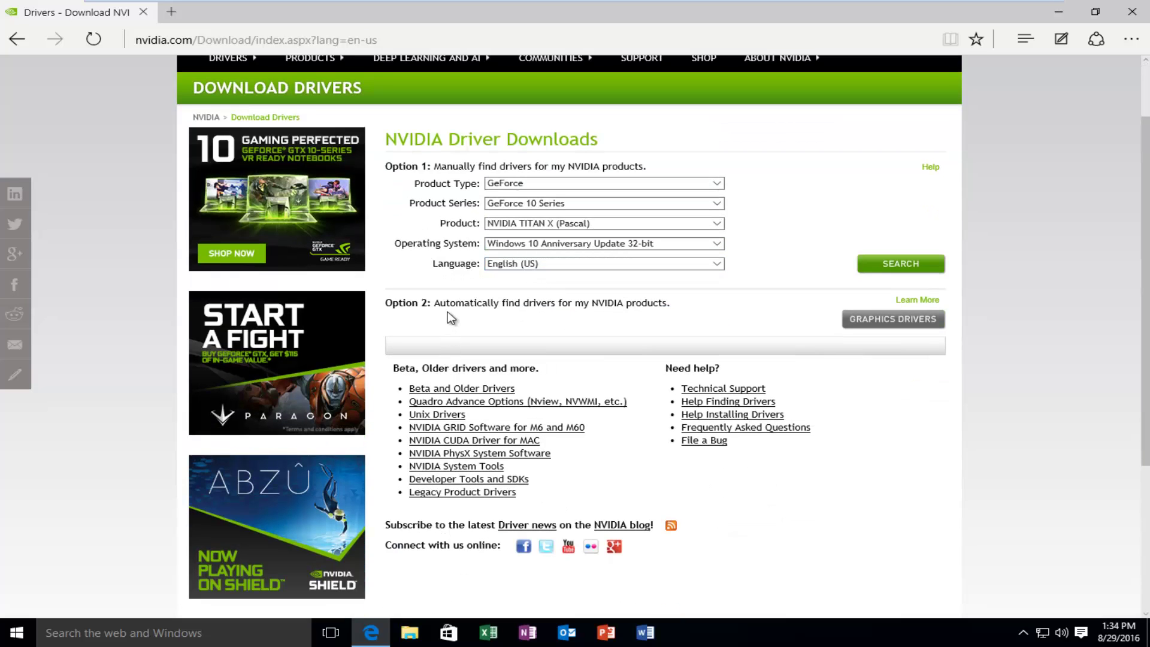
drag(435, 304, 573, 303)
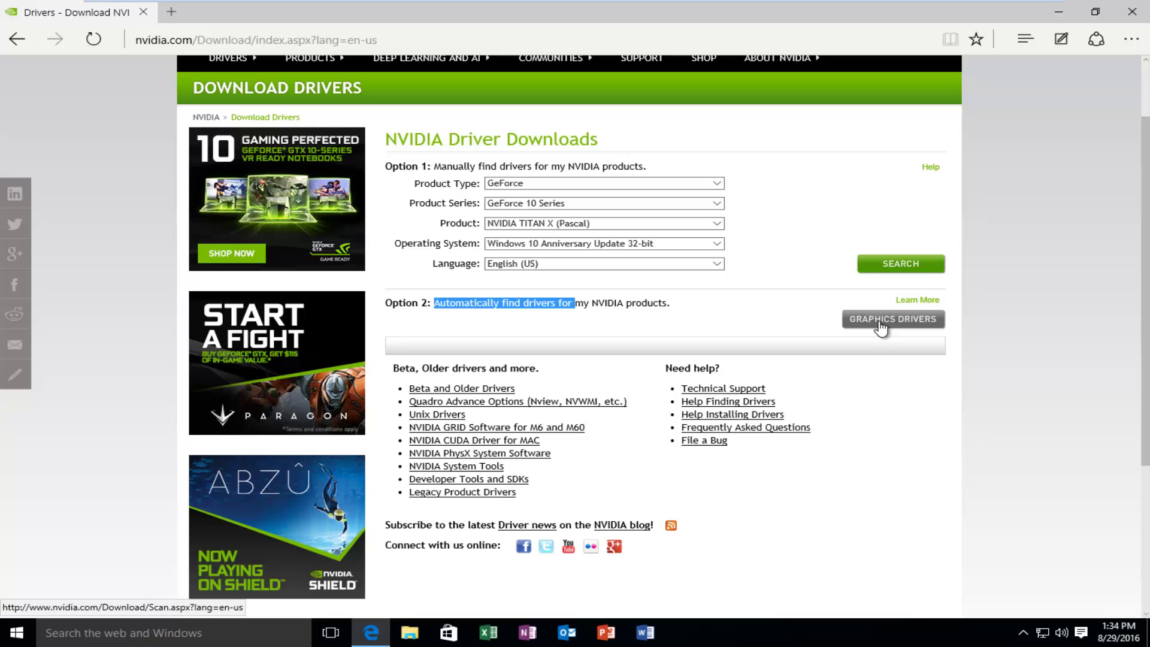
scroll(862, 318, down, 3)
scroll(856, 314, up, 5)
click(18, 40)
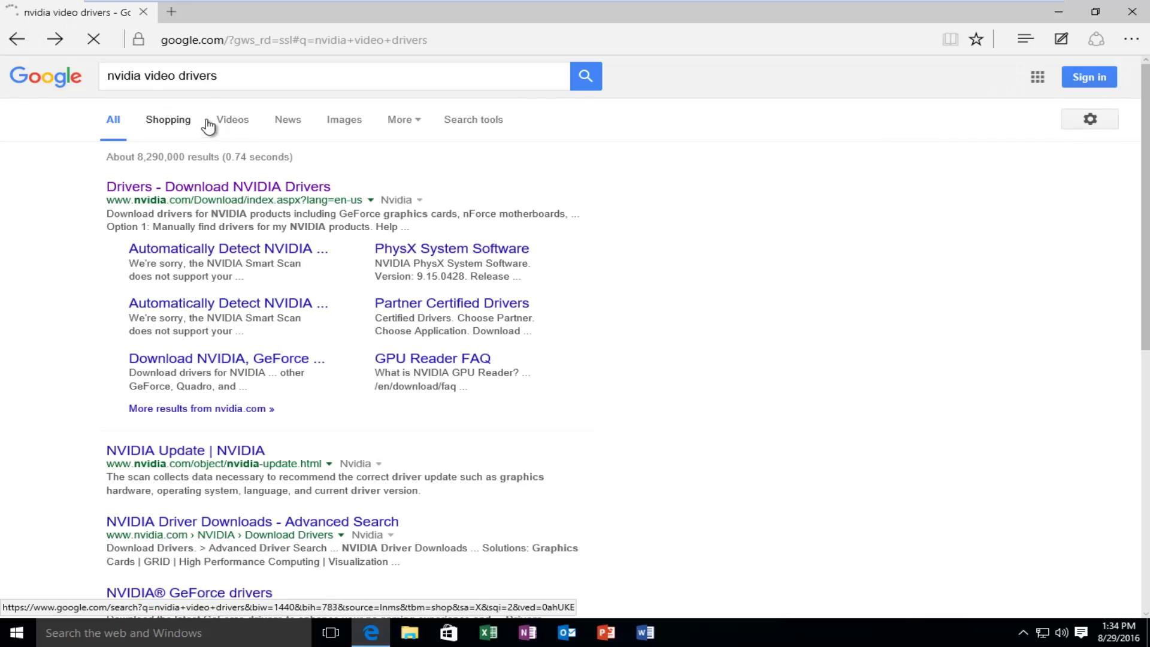
Step: Change the Google query to 'amd drivers' and open the 'Download Drivers - AMD.com' result
double_click(166, 75)
key(BackSpace)
key(BackSpace)
key(BackSpace)
key(BackSpace)
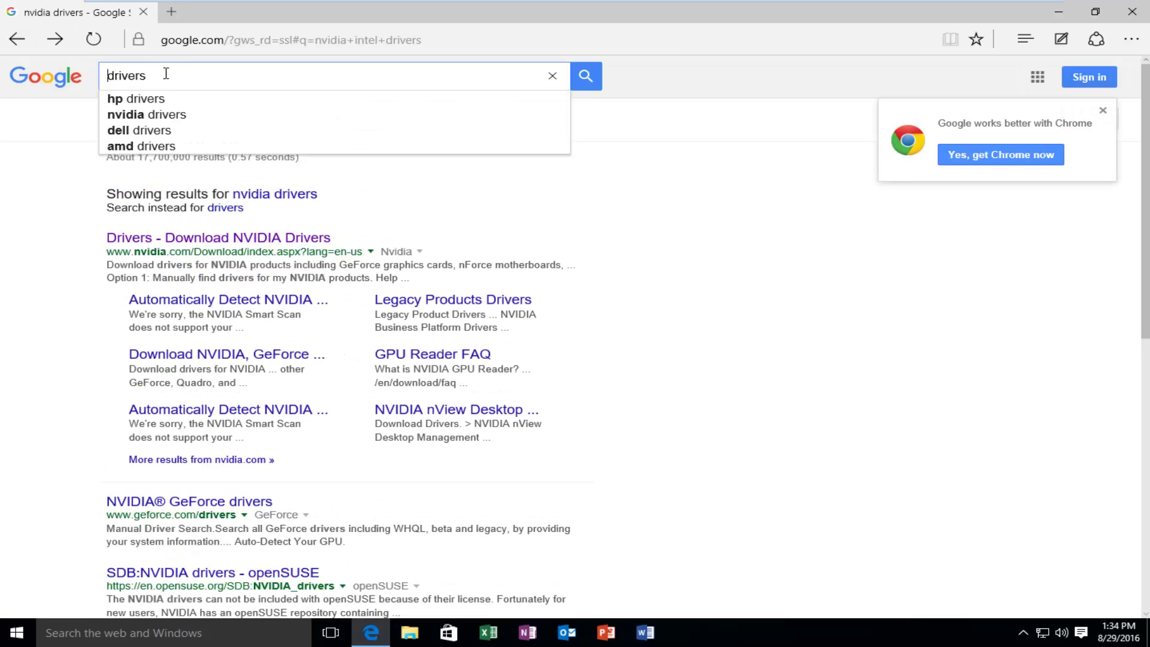
text(amd)
key(Return)
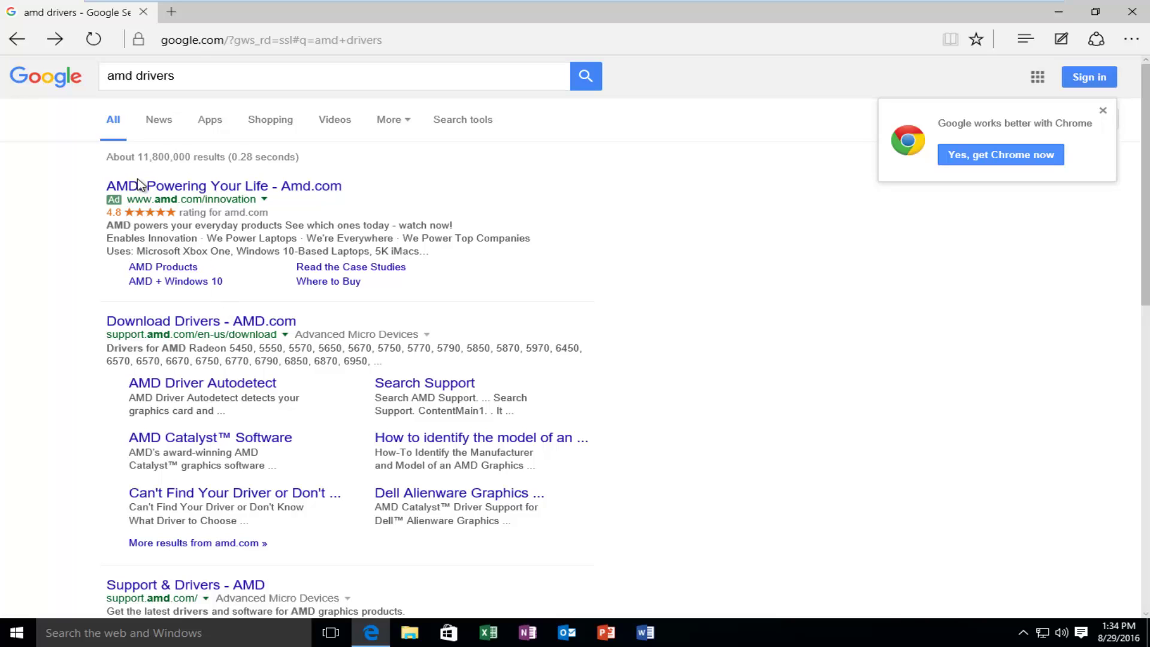
click(159, 323)
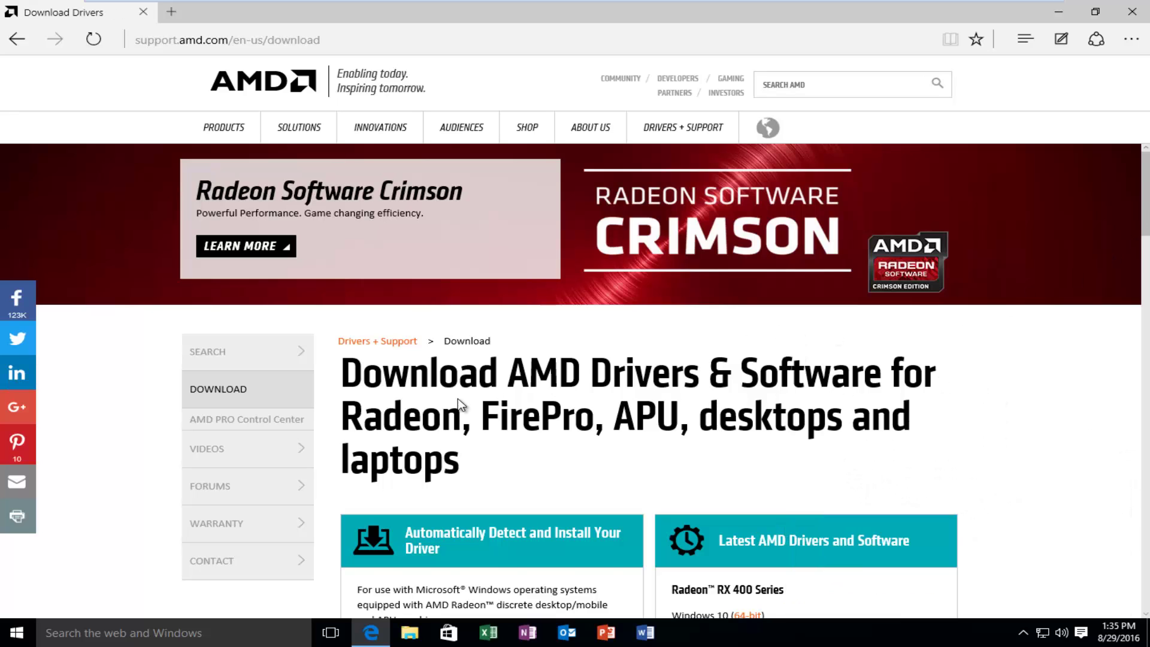
Step: Review AMD's download page, highlighting the Automatically Detect and Install heading, then return to the results
scroll(503, 414, down, 3)
scroll(539, 384, down, 5)
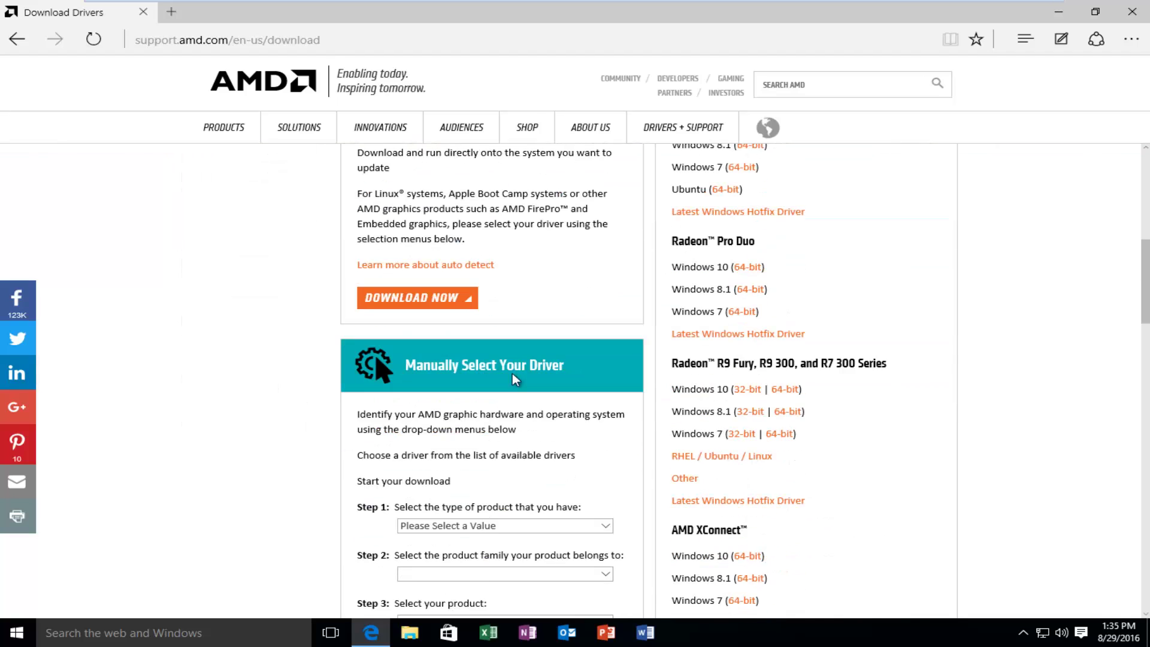
scroll(461, 376, up, 2)
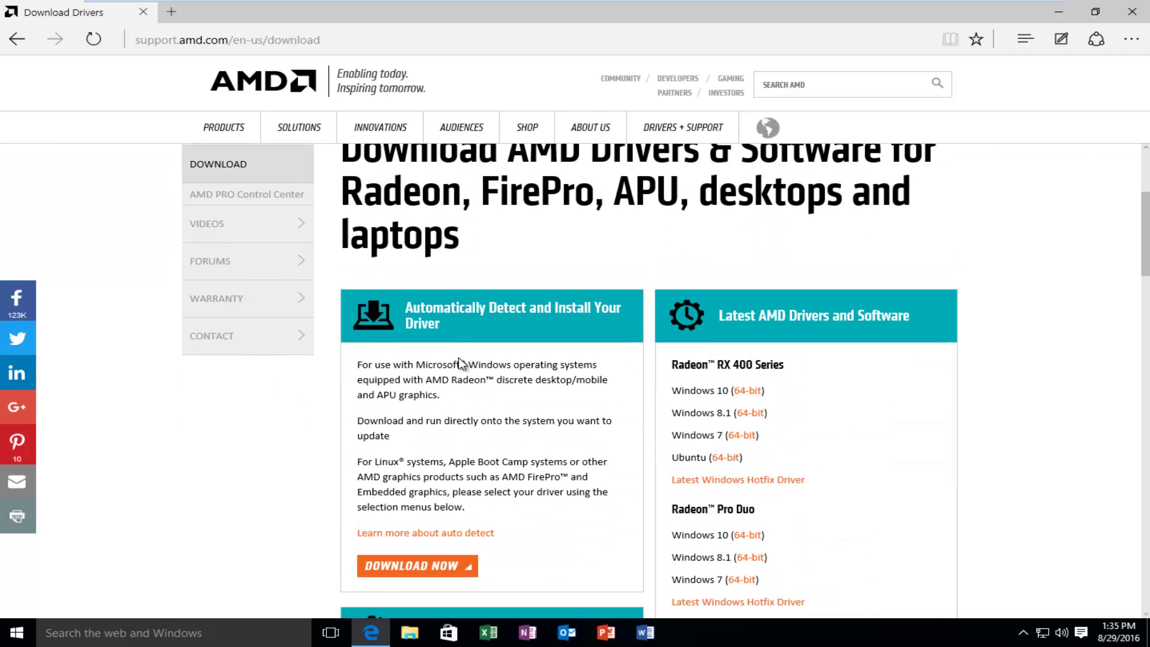
drag(414, 310, 494, 313)
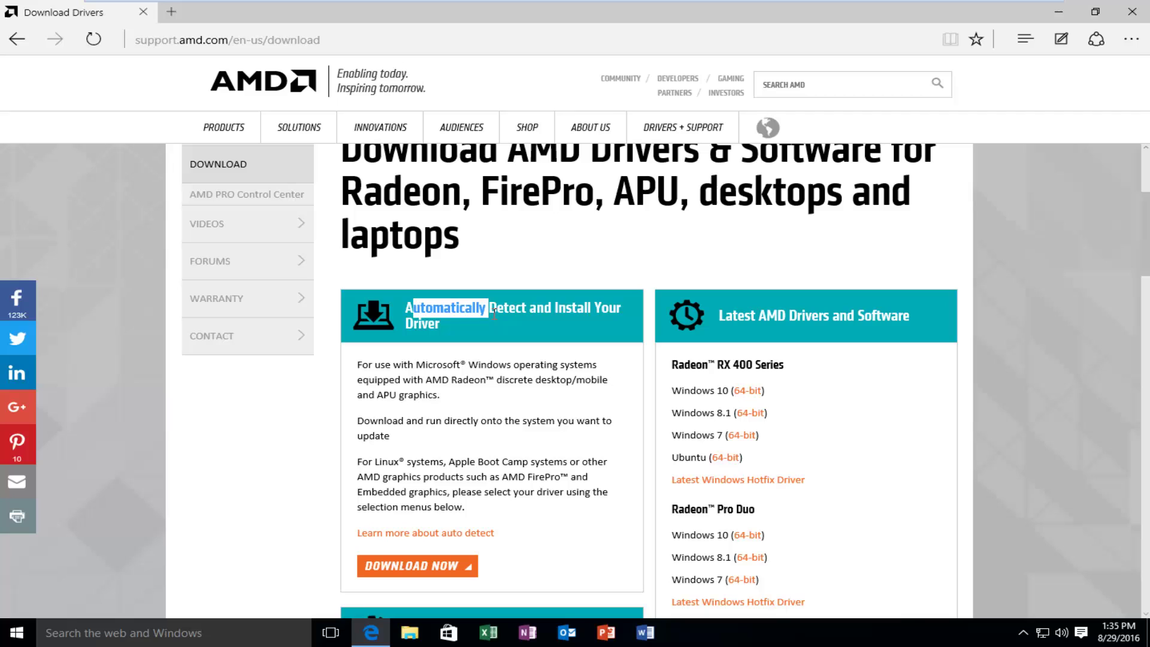
click(416, 323)
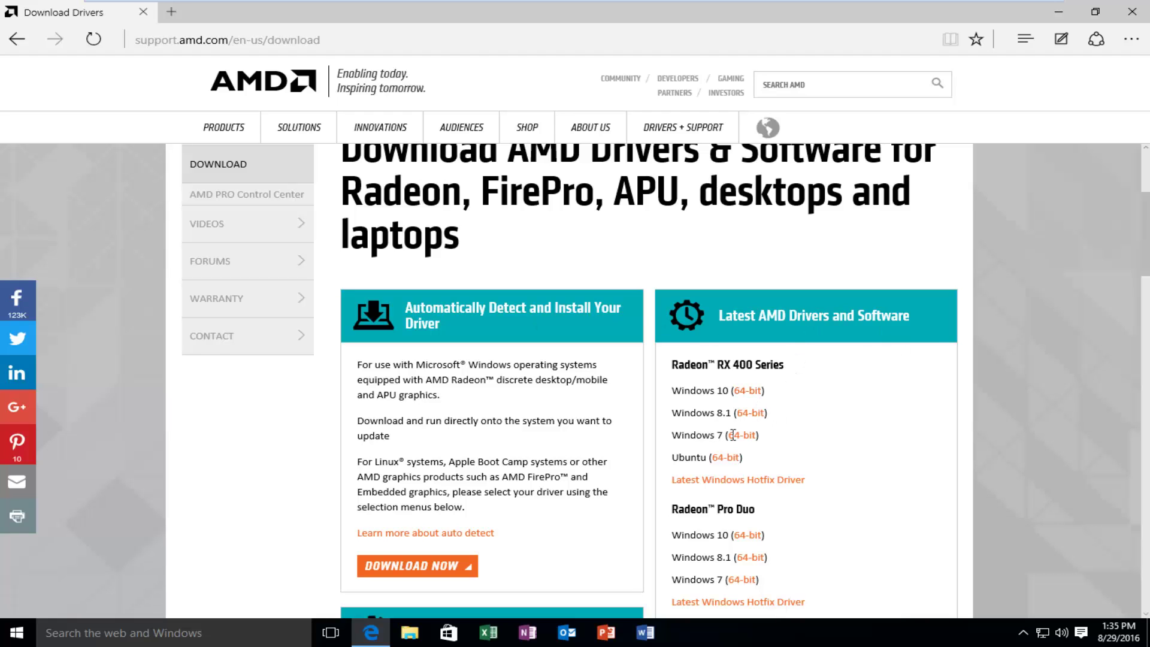
scroll(483, 346, down, 2)
scroll(483, 346, up, 1)
scroll(483, 346, up, 1)
drag(423, 319, 412, 306)
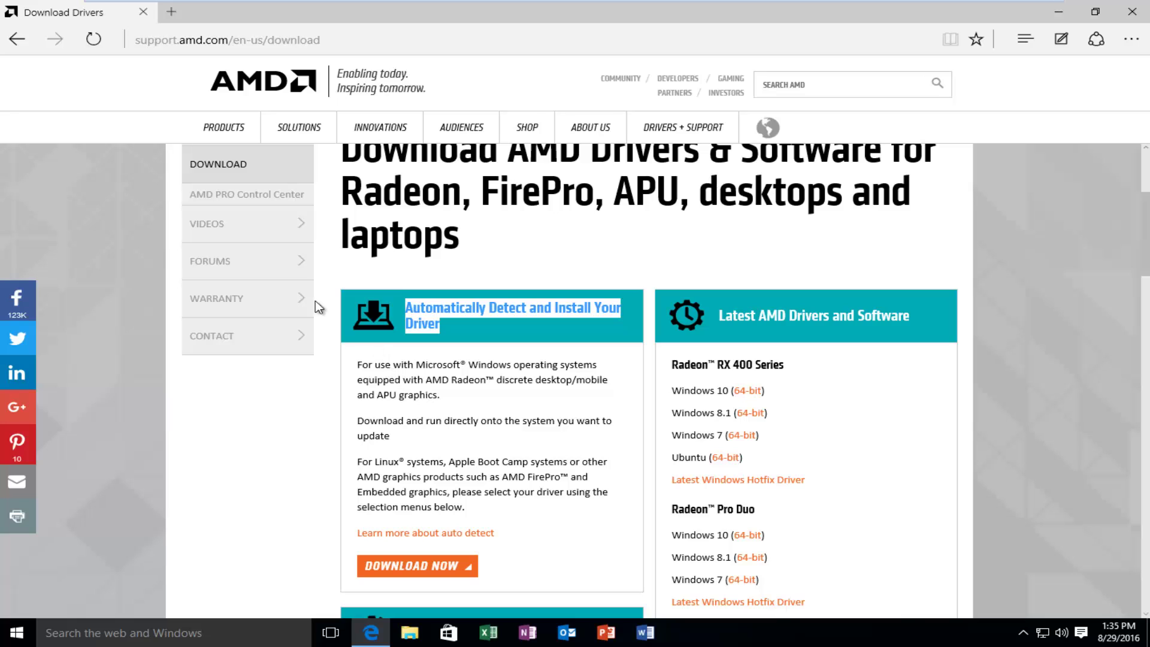
click(14, 40)
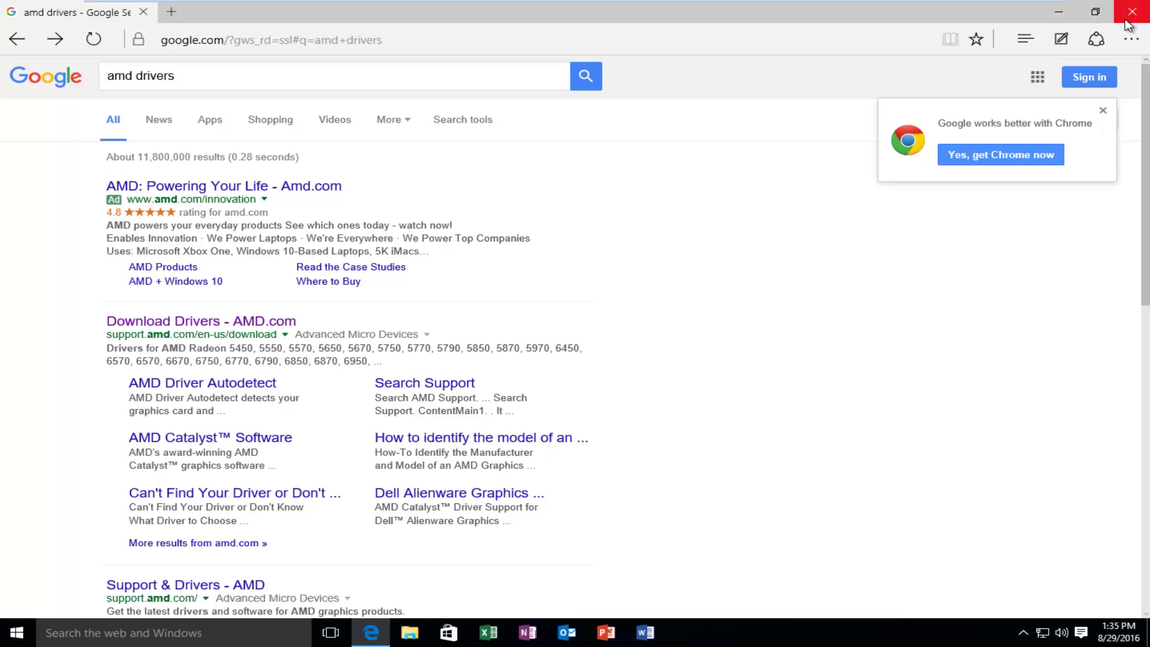
Step: Close Edge, dismiss the Explorer.EXE error, and search Start for 'device manager'
click(1131, 14)
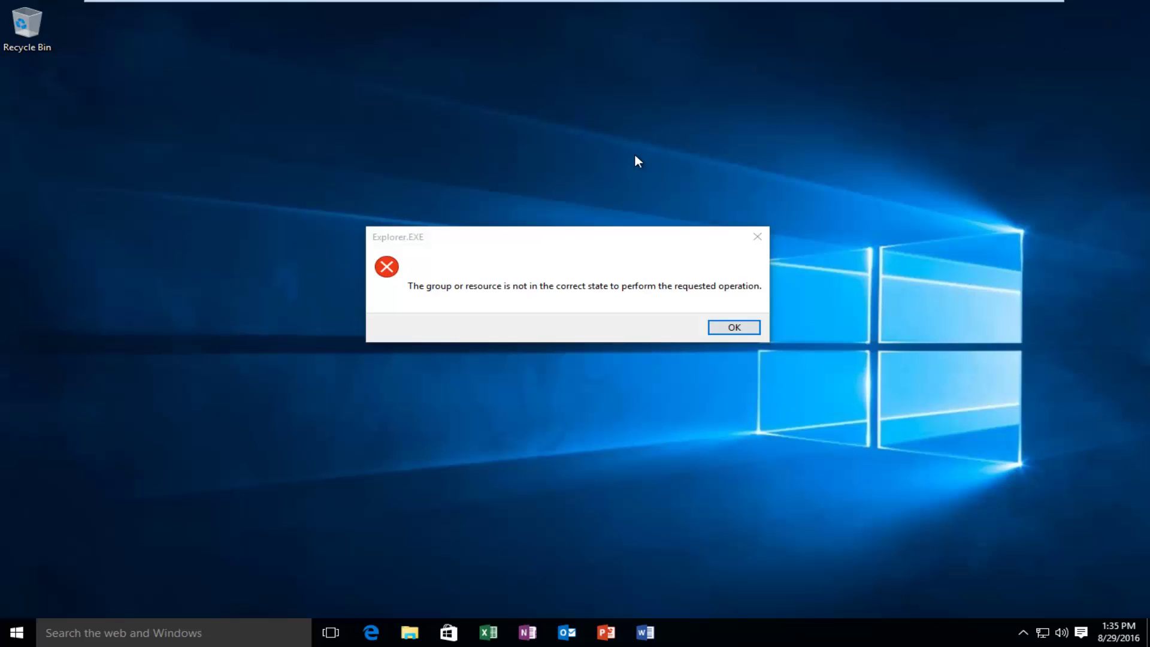
click(726, 326)
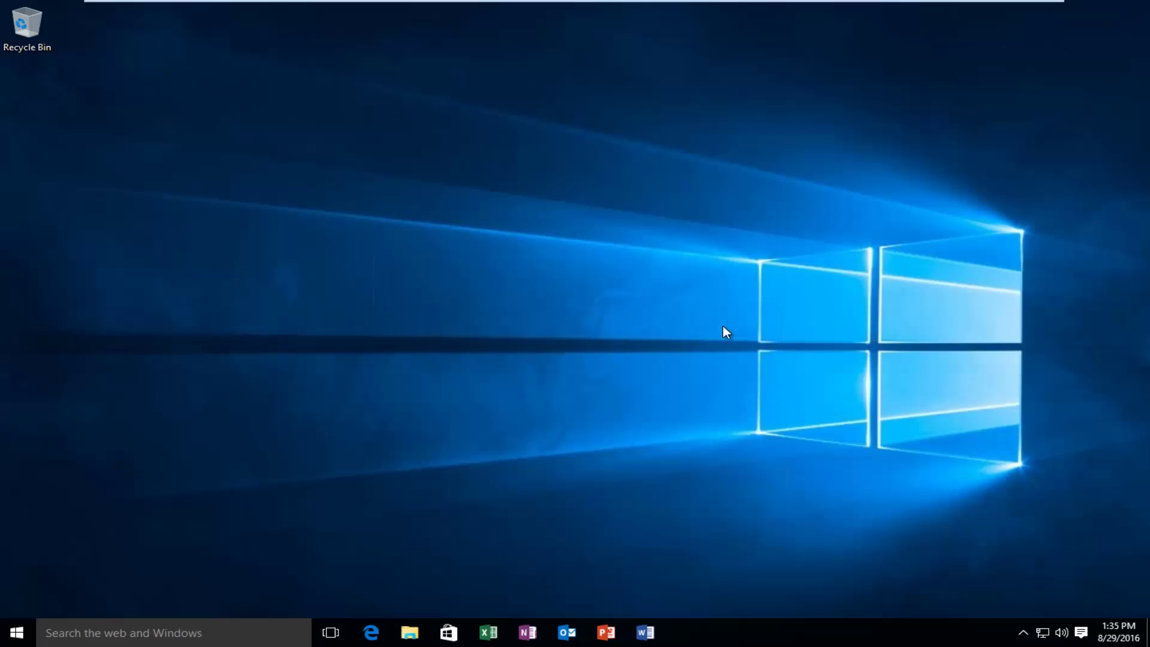
click(10, 642)
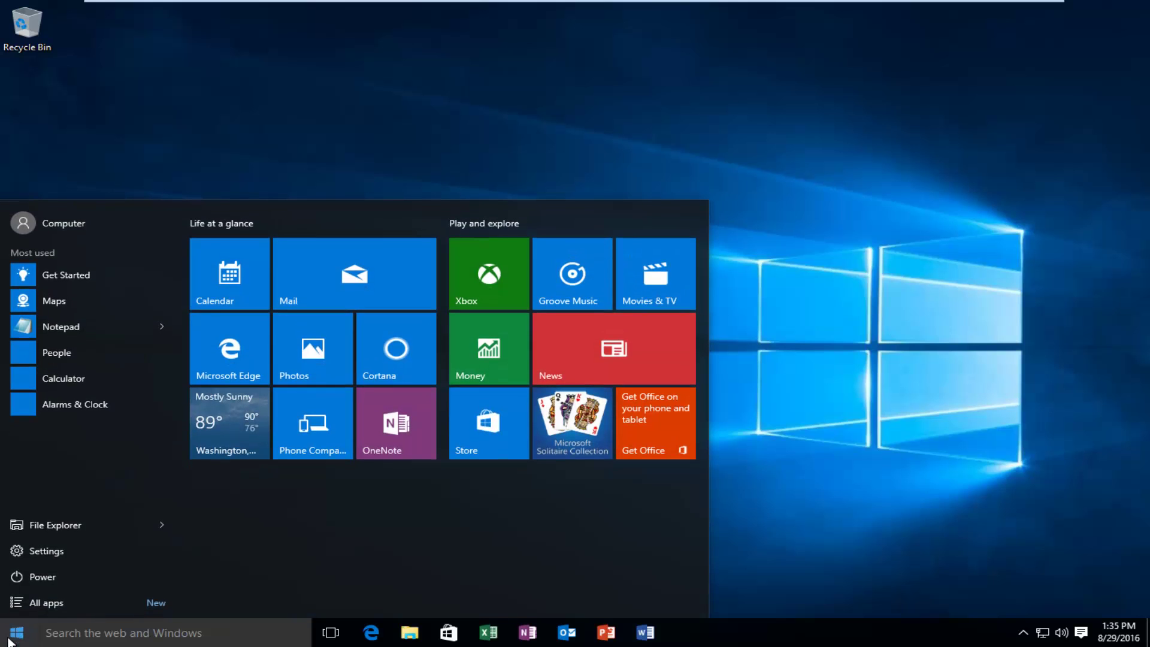
click(90, 634)
text(d)
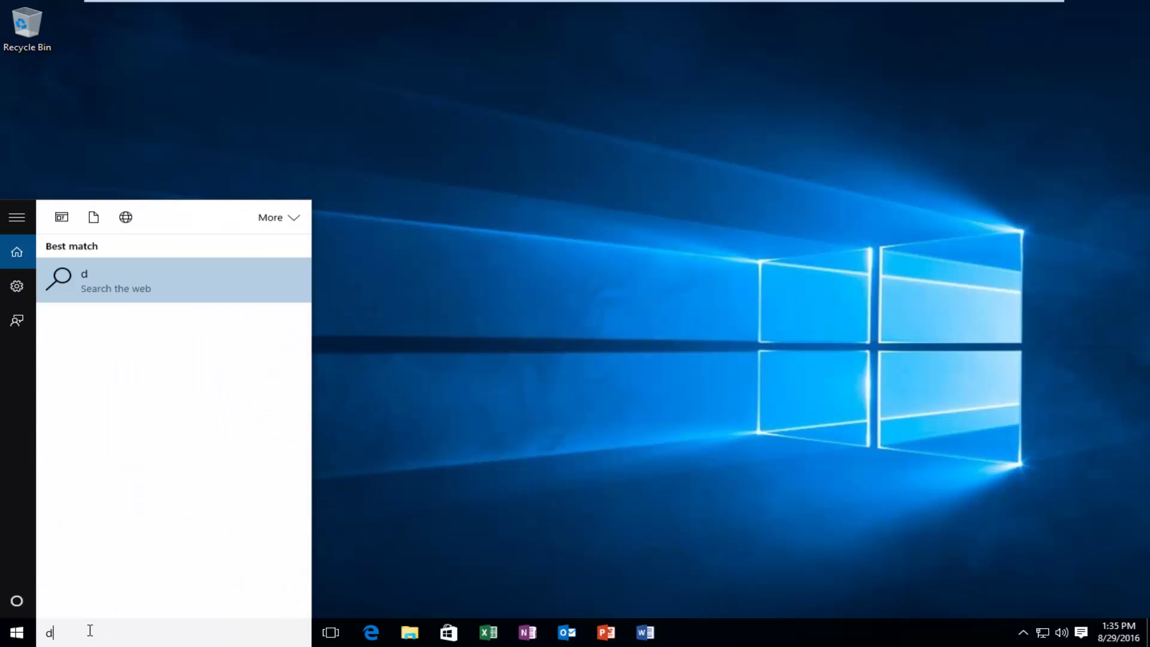
text(evice manager)
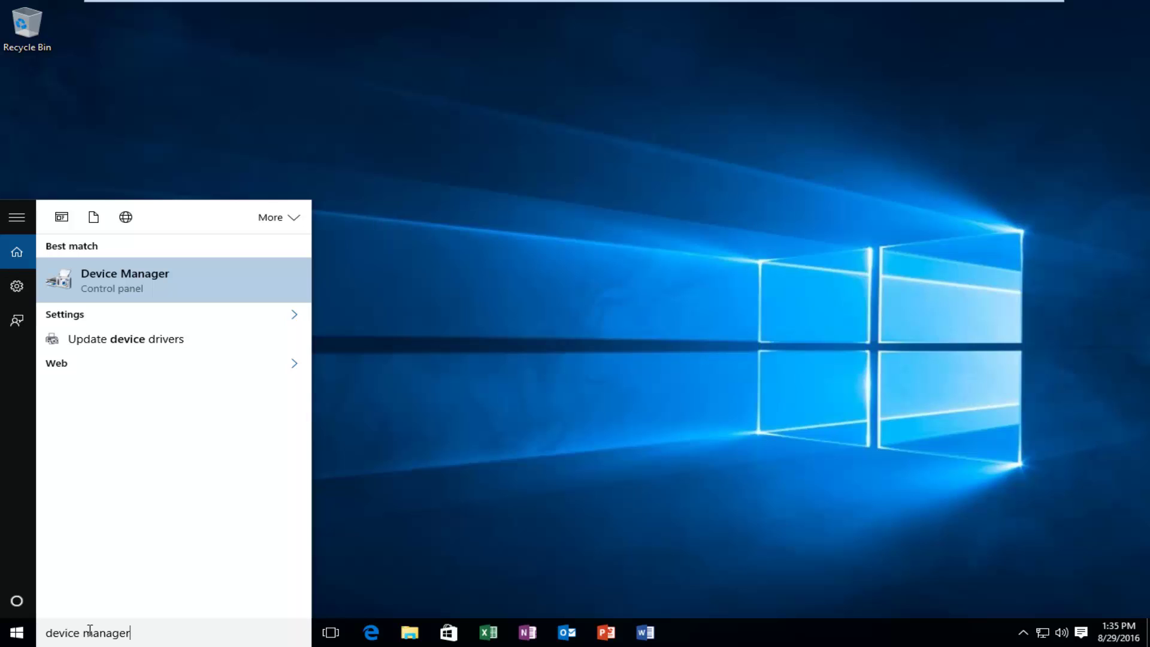
Step: Relaunch Device Manager, expand Display adapters and right-click VMware SVGA 3D for its driver actions
click(95, 282)
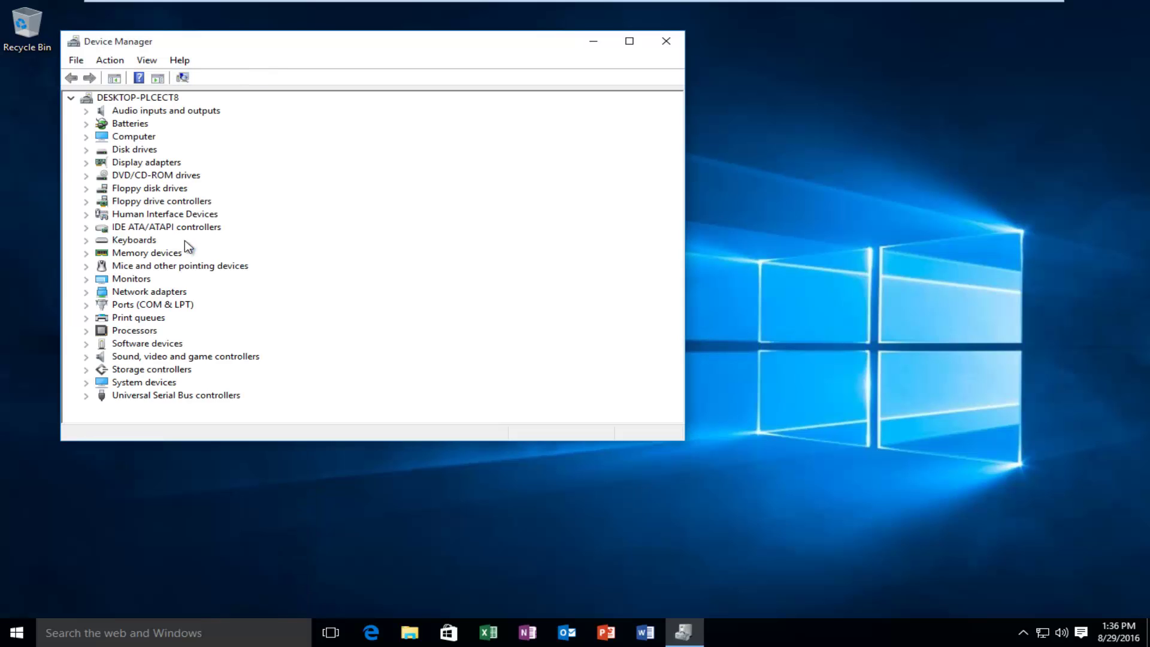
drag(281, 46, 383, 59)
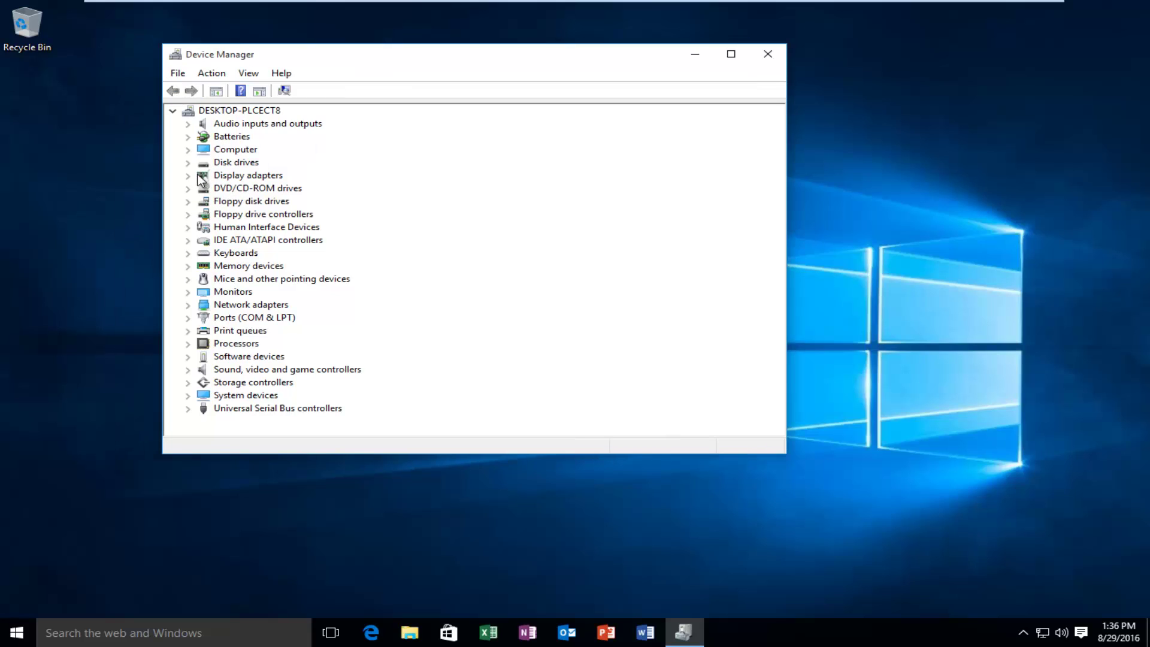
click(188, 176)
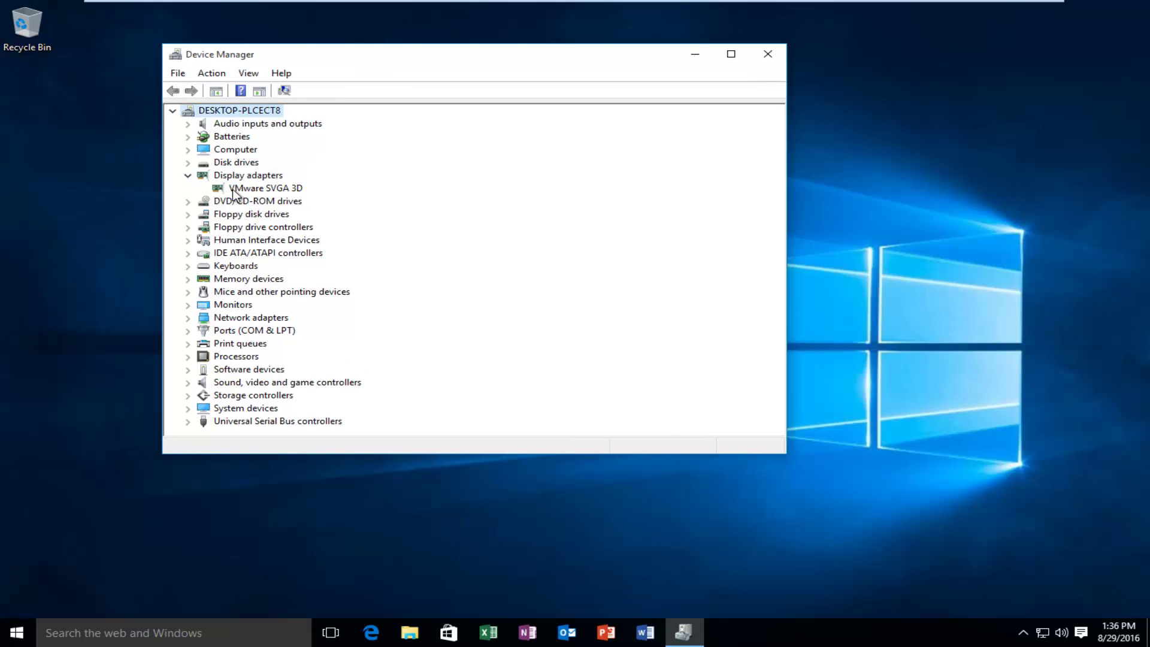
click(245, 190)
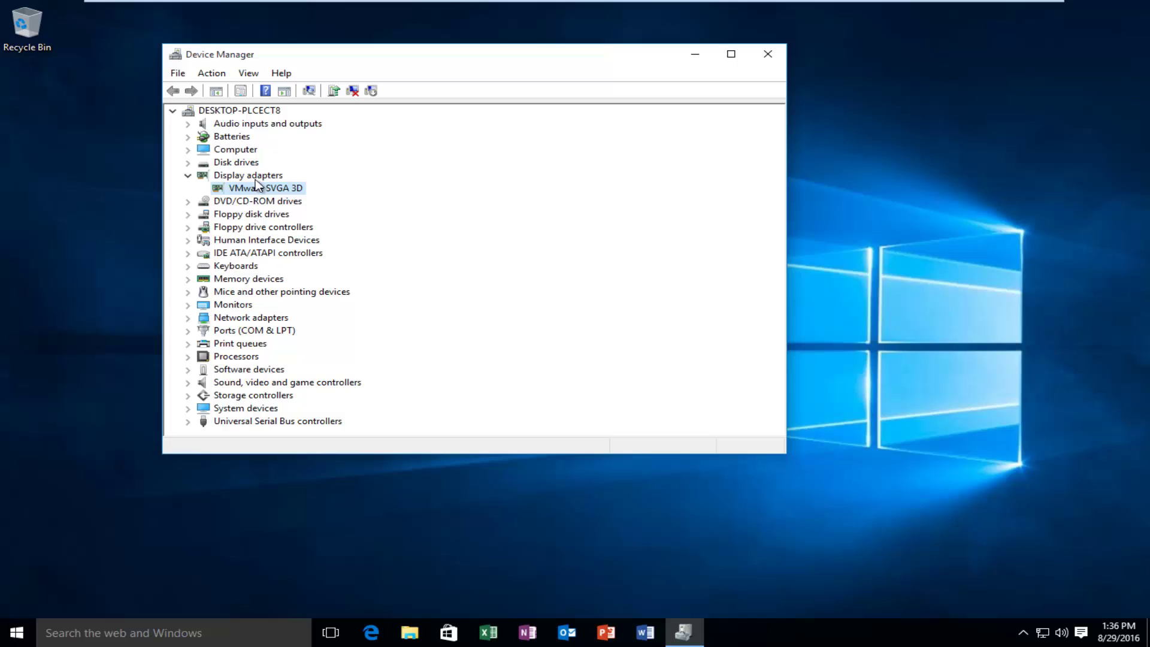
right_click(237, 187)
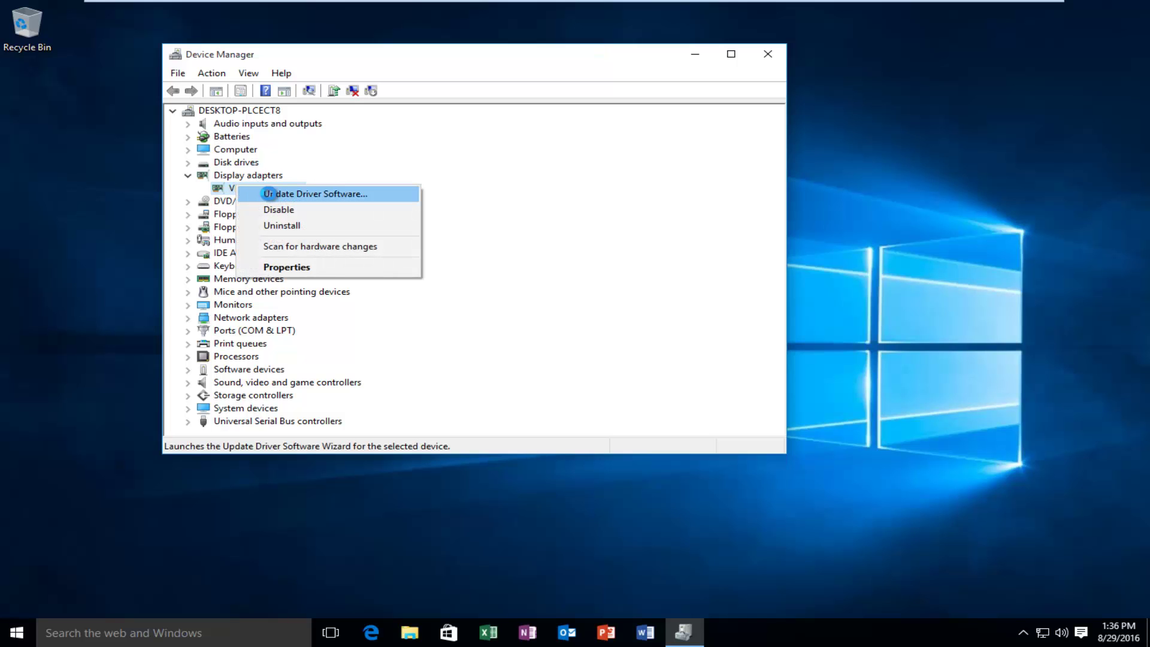
Step: Launch the Update Driver Software wizard for the VMware SVGA 3D display adapter
click(271, 195)
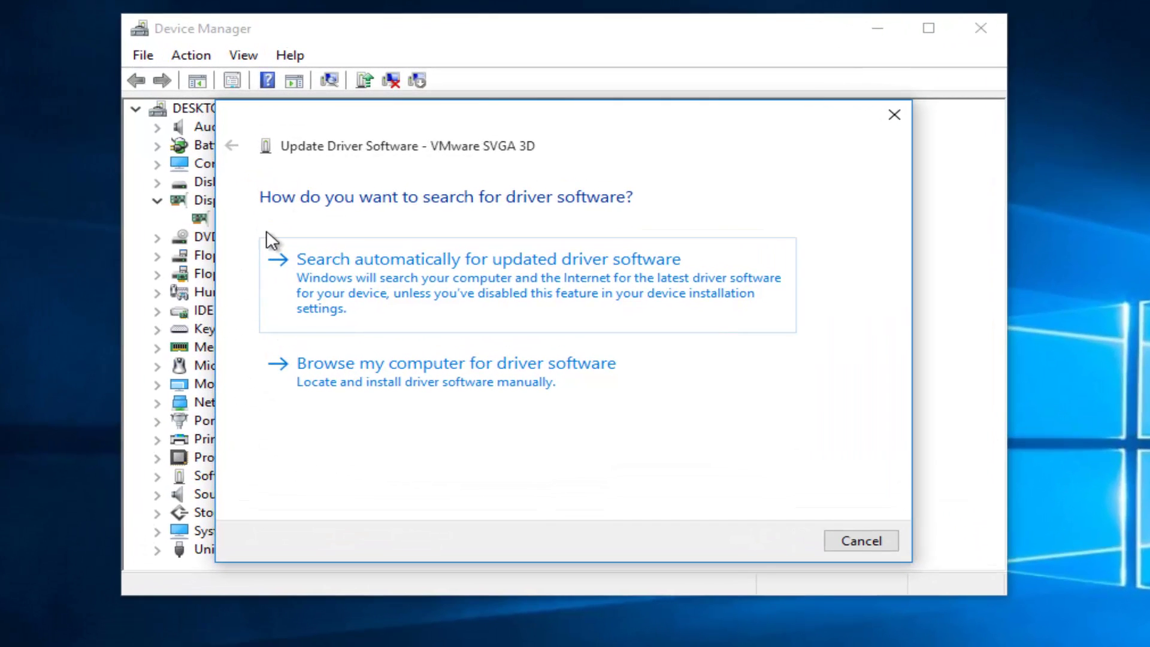